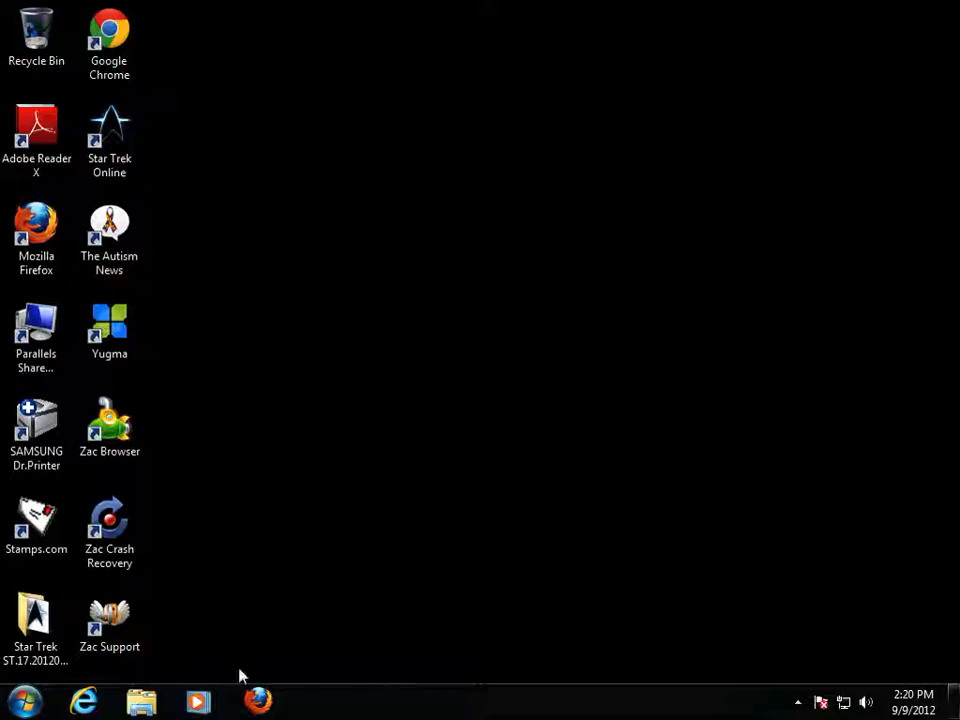
- Browse the C: drive's Program Files and Program Files (x86) folders, then close the file browser
{"action": "left_click", "coordinate": [24, 703]}
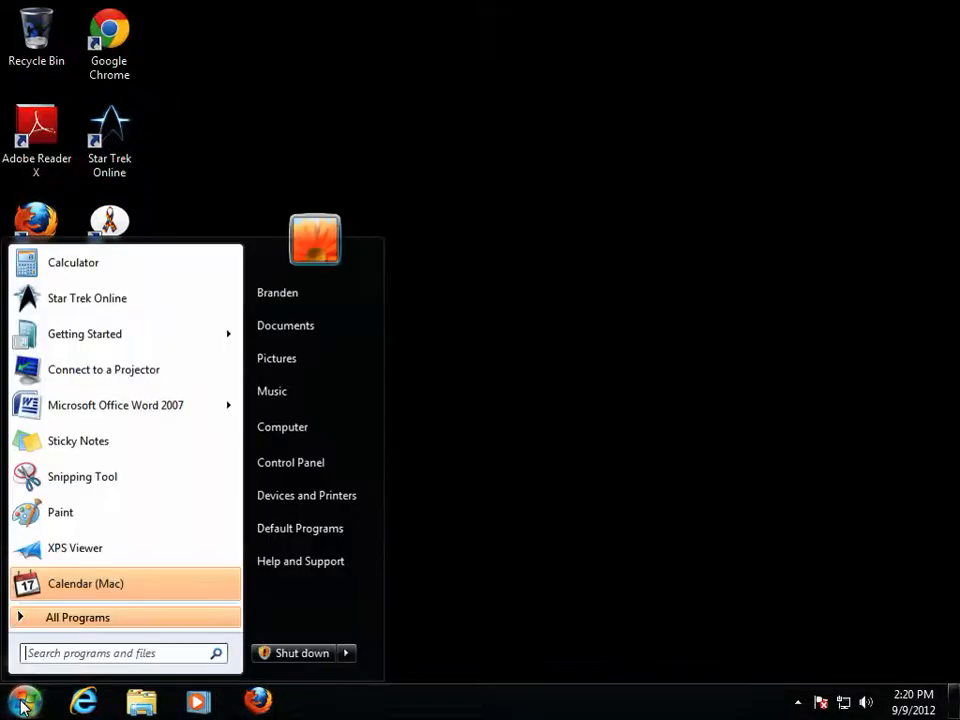
{"action": "left_click", "coordinate": [302, 437]}
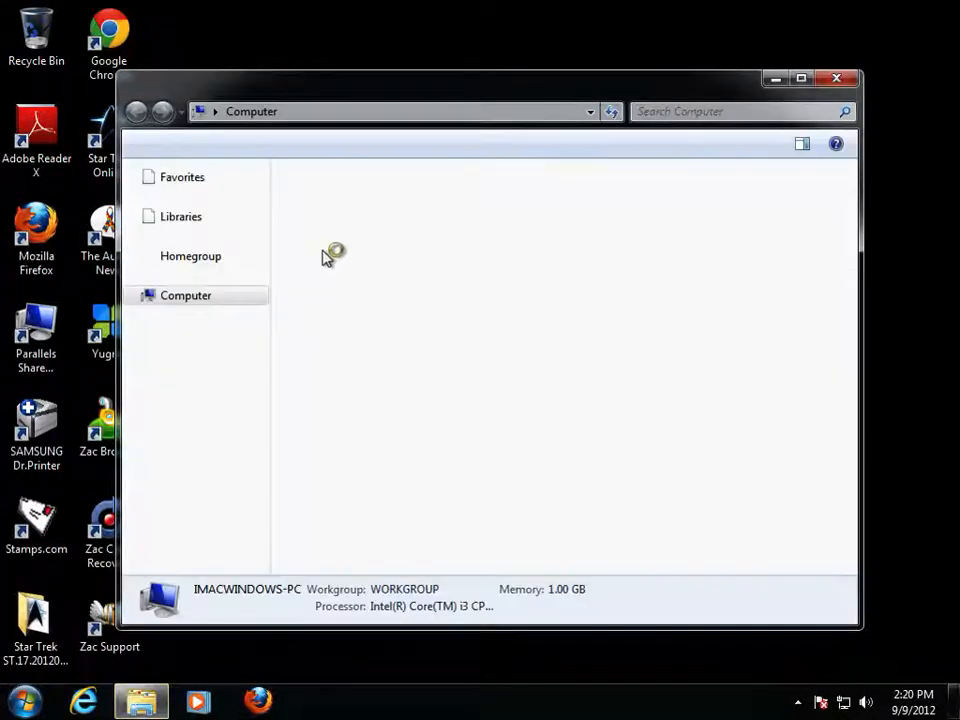
{"action": "double_click", "coordinate": [358, 224]}
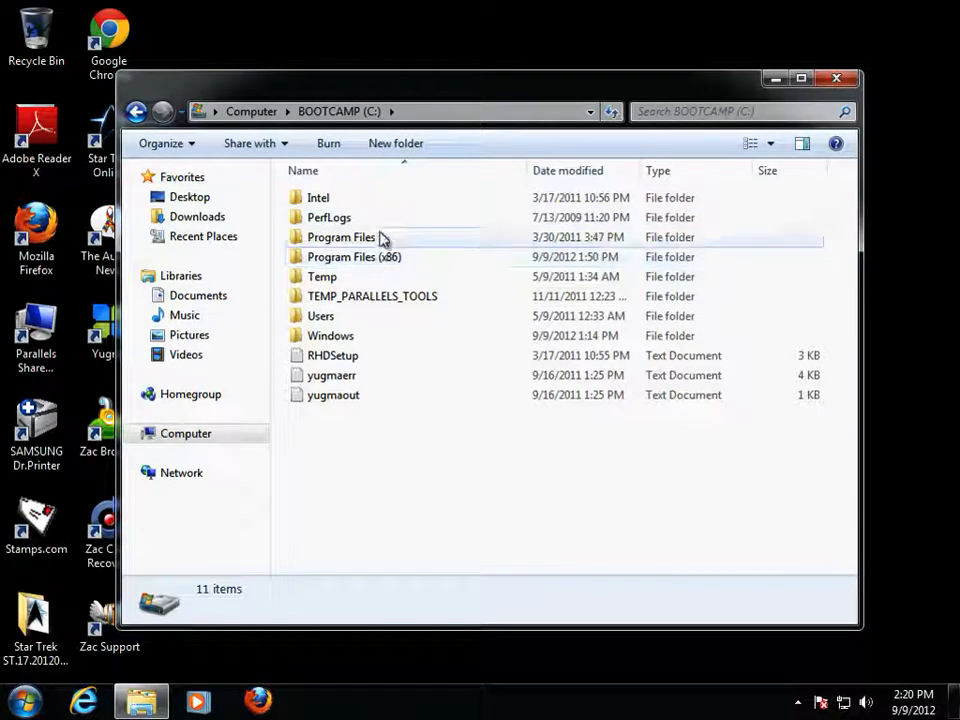
{"action": "mouse_move", "coordinate": [389, 260]}
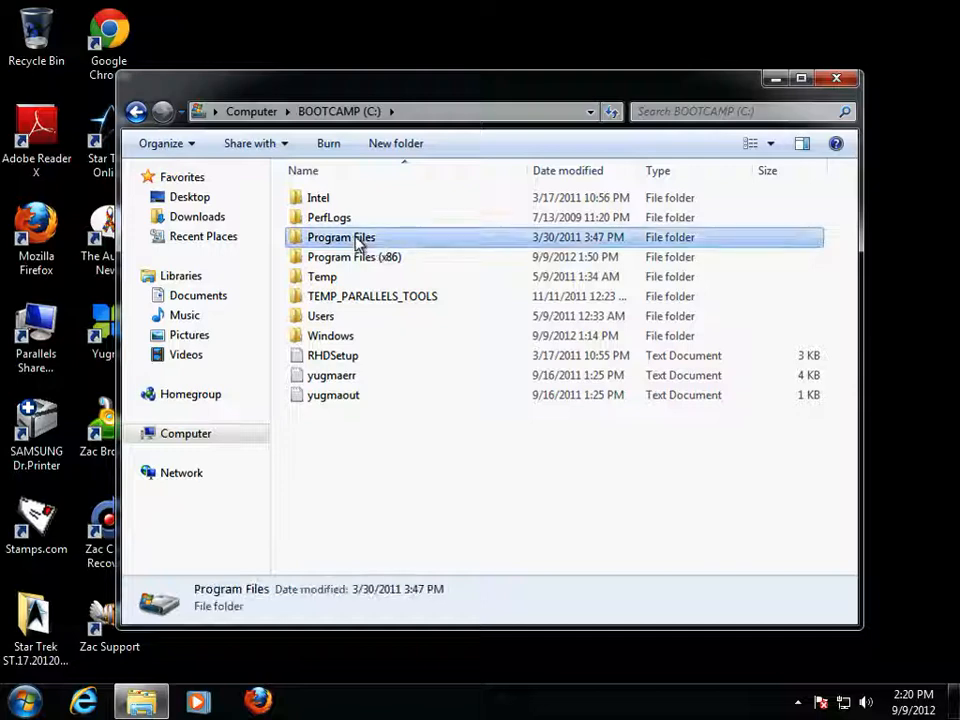
{"action": "double_click", "coordinate": [358, 240]}
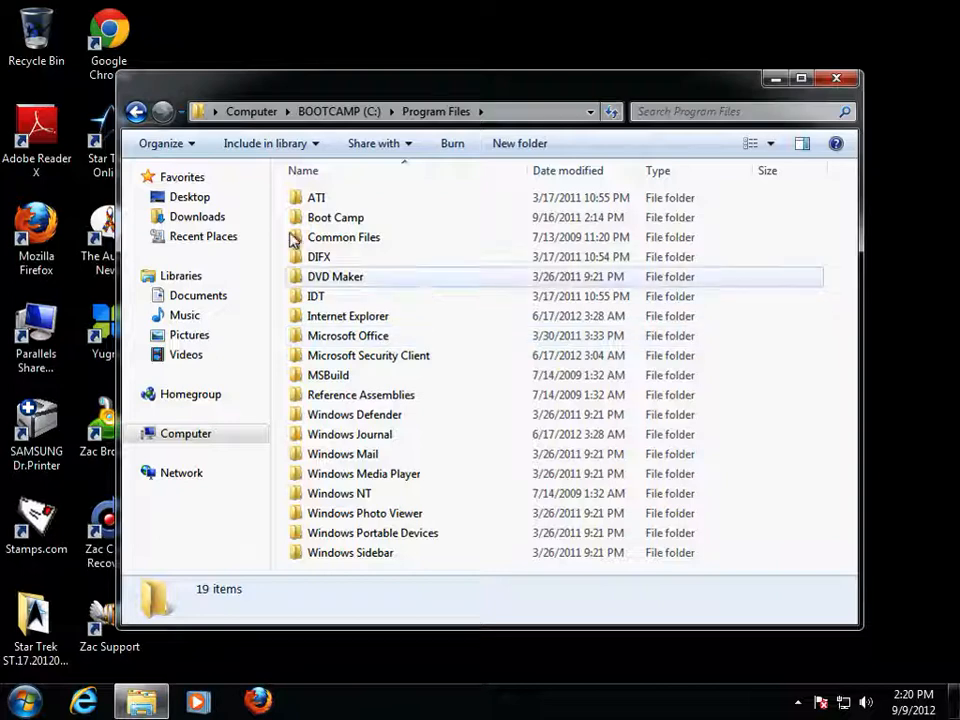
{"action": "left_click", "coordinate": [137, 113]}
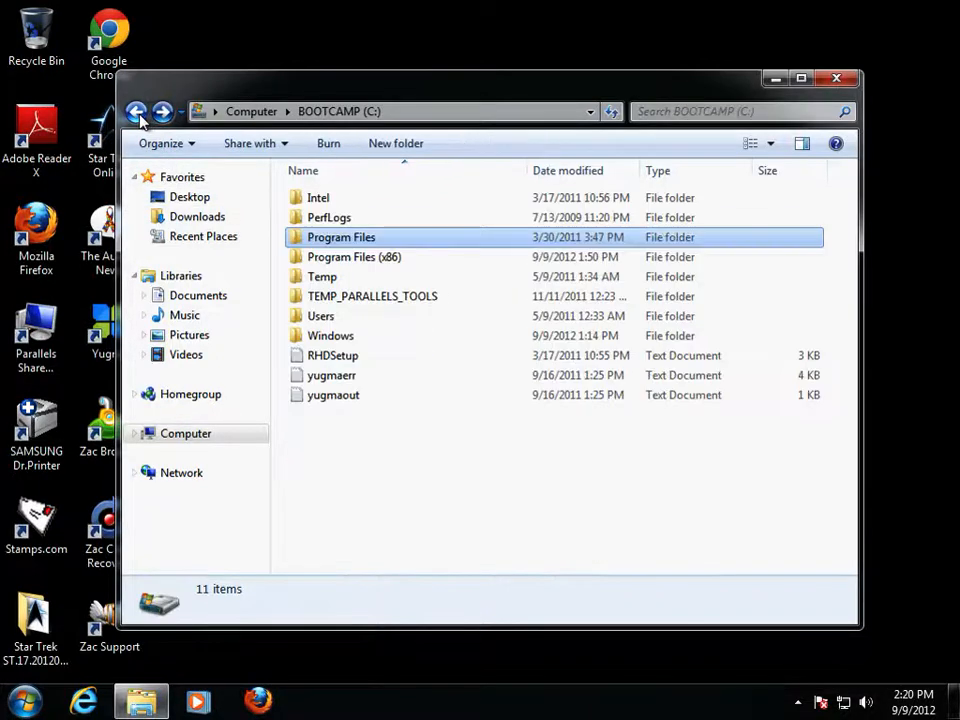
{"action": "left_click", "coordinate": [387, 261]}
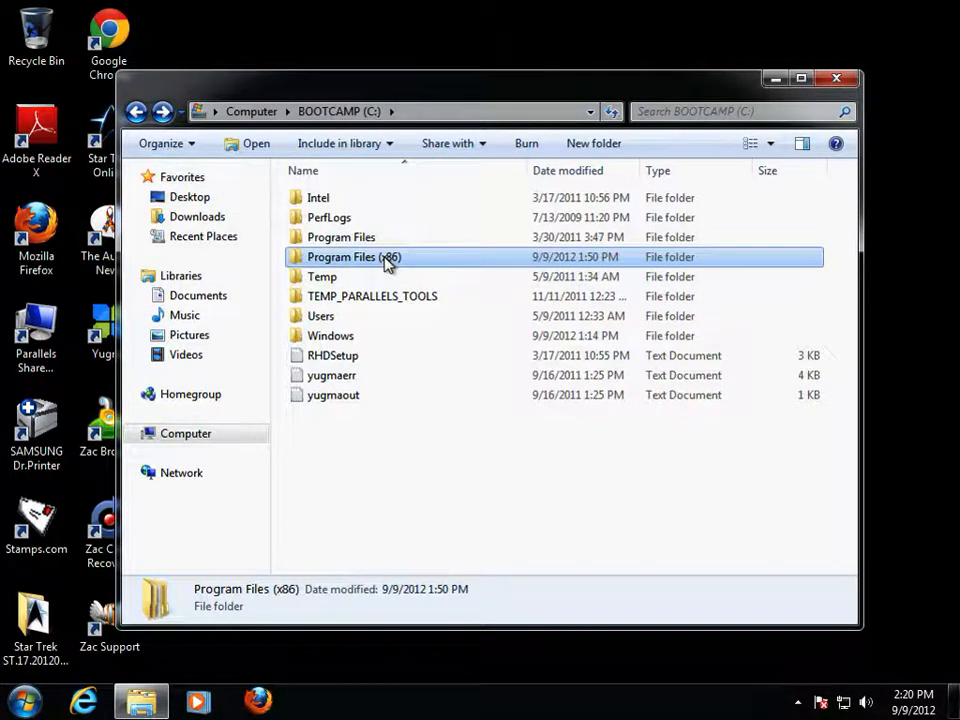
{"action": "double_click", "coordinate": [364, 262]}
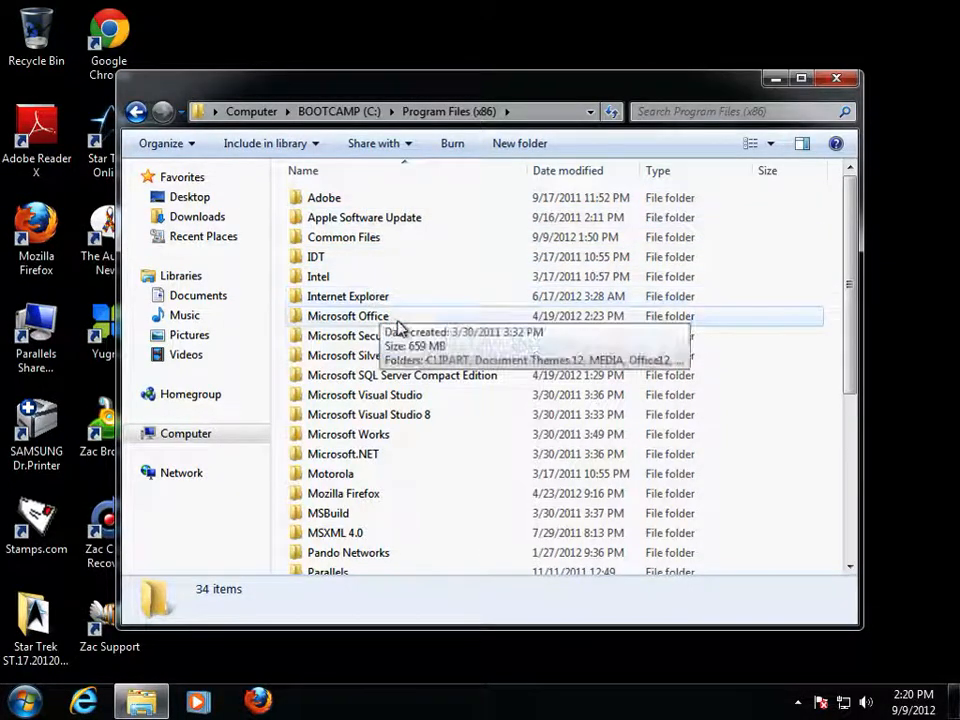
{"action": "scroll", "coordinate": [444, 420], "scroll_direction": "down", "scroll_amount": 5}
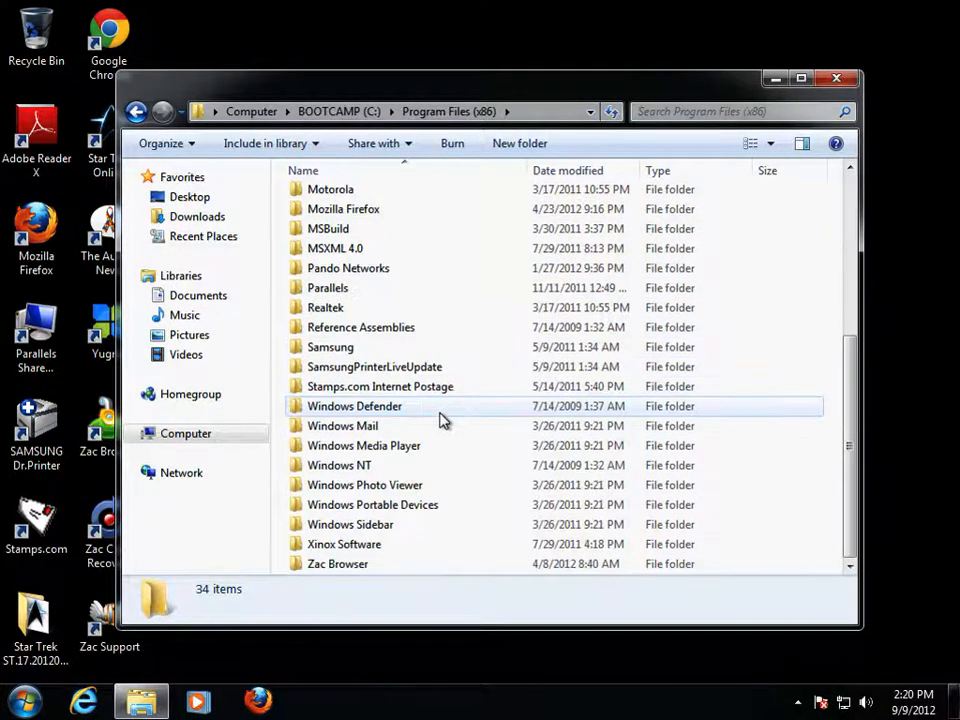
{"action": "scroll", "coordinate": [444, 420], "scroll_direction": "up", "scroll_amount": 5}
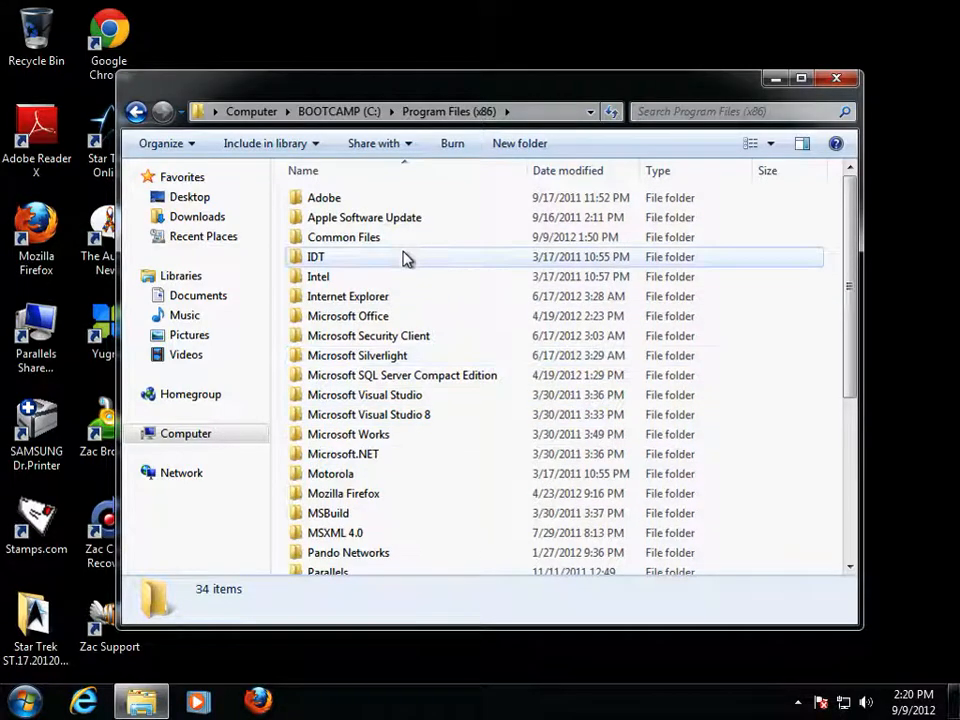
{"action": "left_click", "coordinate": [836, 78]}
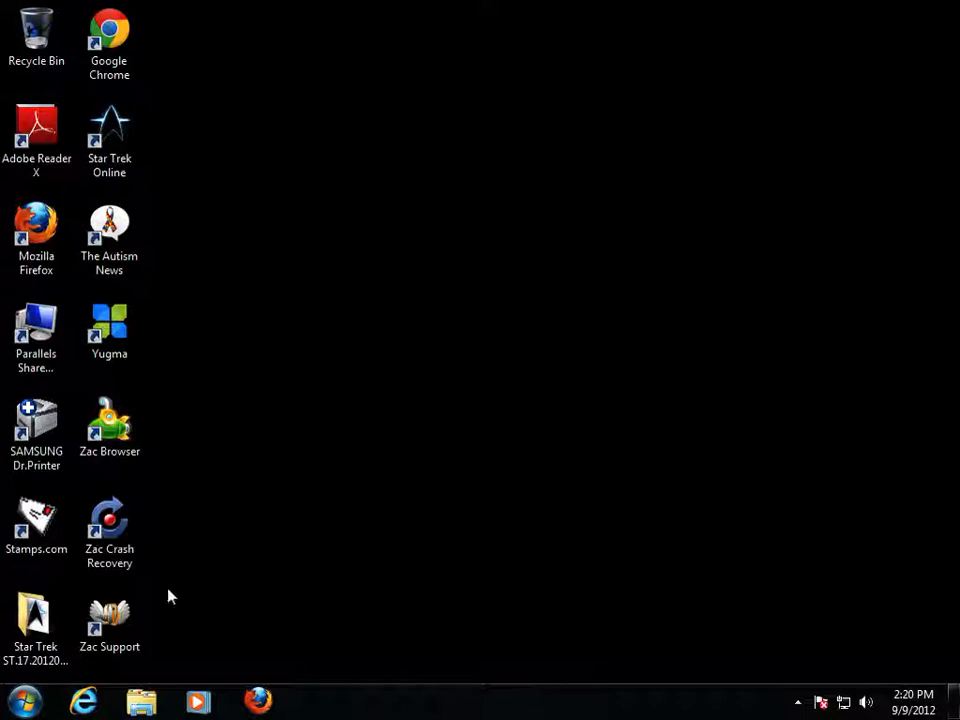
- Launch Internet Explorer and dismiss its setup prompt with Don't use recommended settings
{"action": "left_click", "coordinate": [84, 701]}
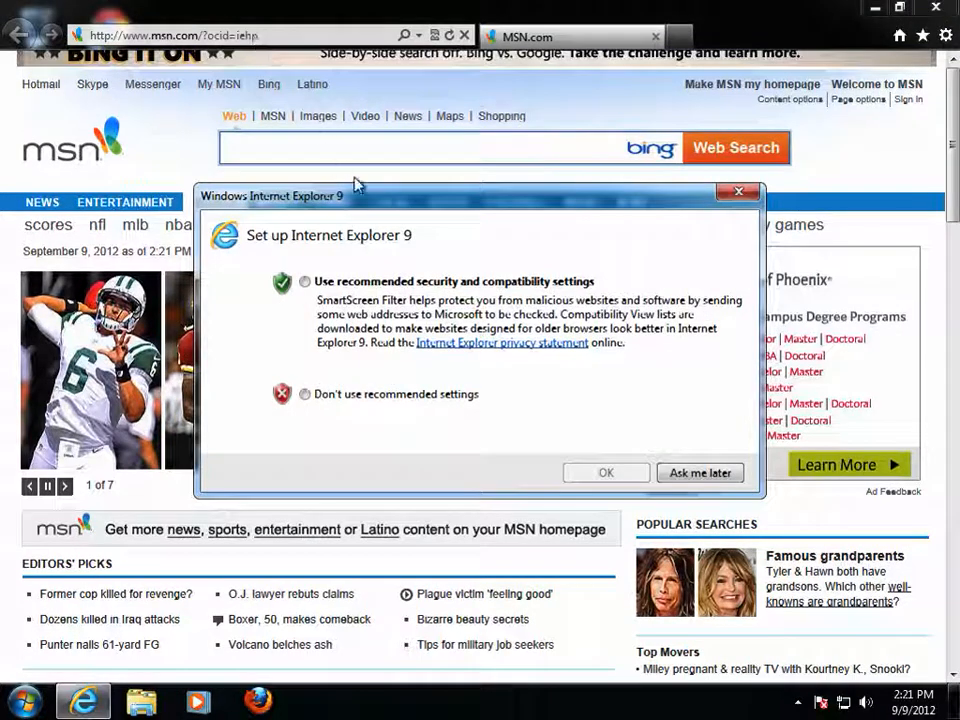
{"action": "left_click", "coordinate": [304, 394]}
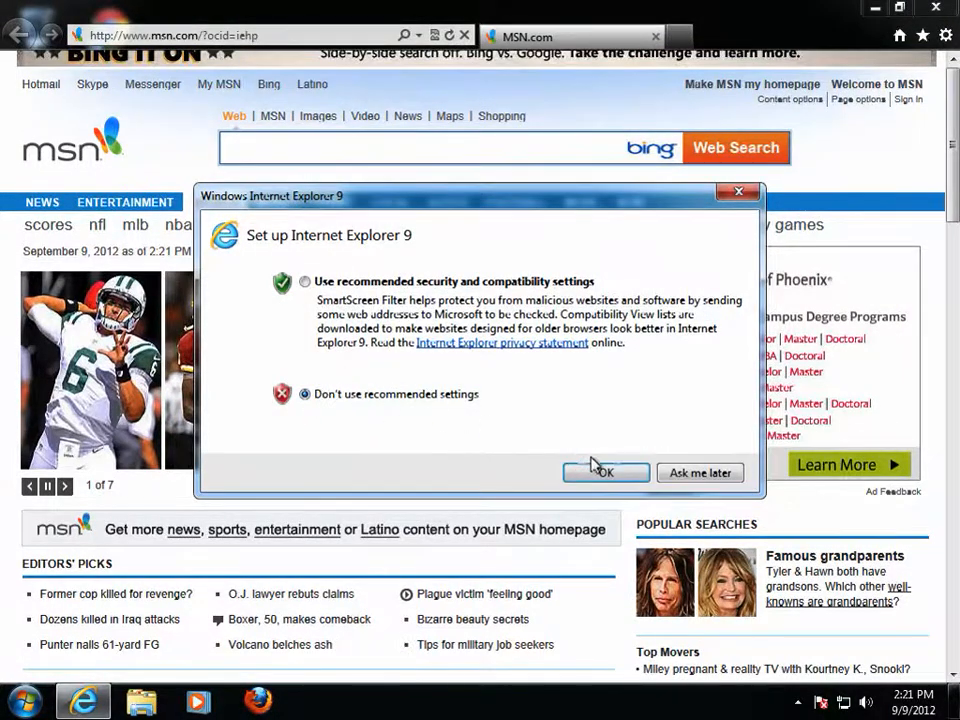
{"action": "left_click", "coordinate": [701, 472]}
{"action": "double_click", "coordinate": [156, 37]}
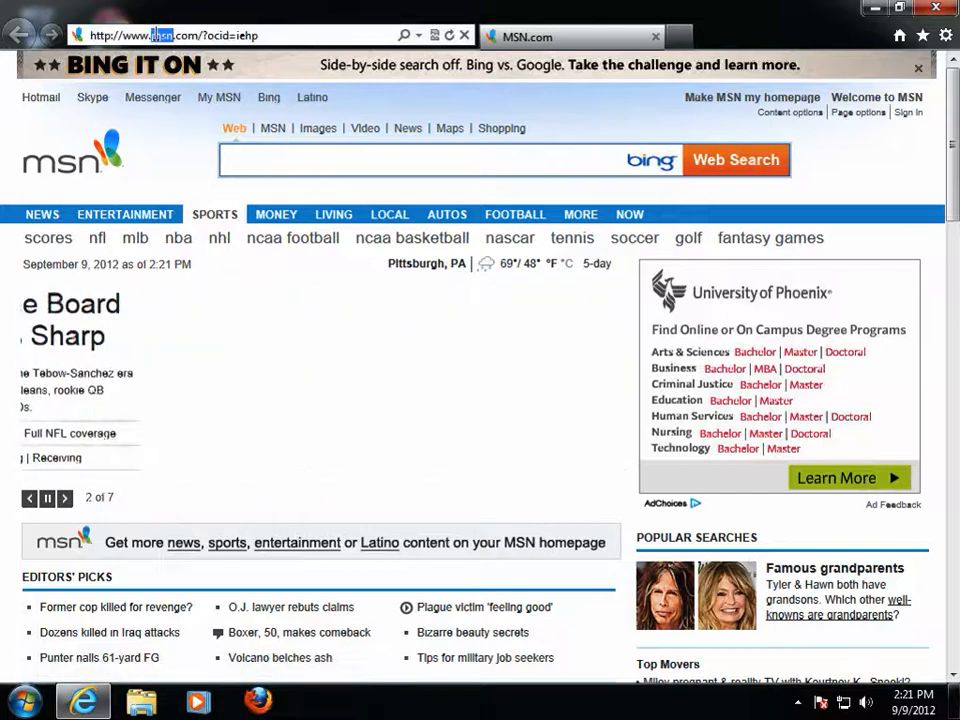
- Go to courses.ccac.edu and log in with the student username and password
{"action": "triple_click", "coordinate": [156, 36]}
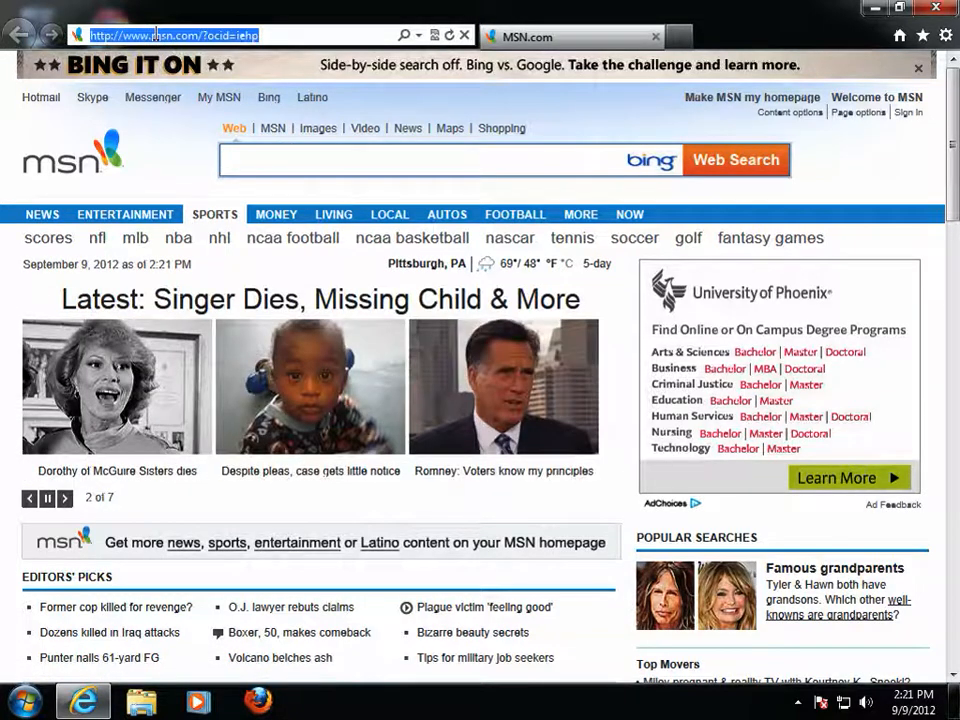
{"action": "type", "text": "cour"}
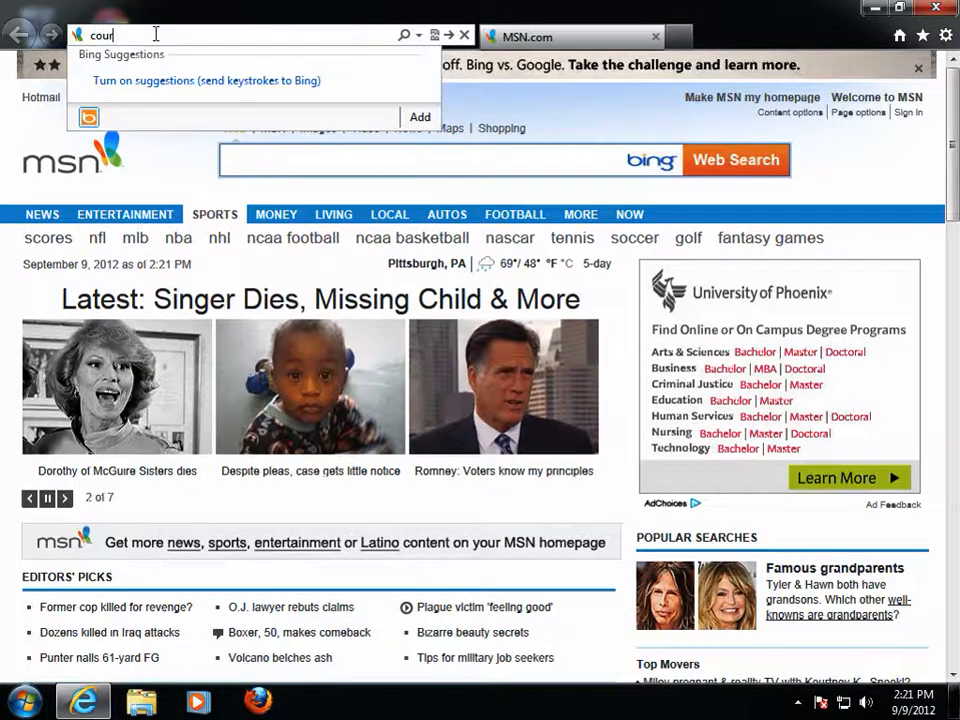
{"action": "type", "text": "ses.ccac.edu"}
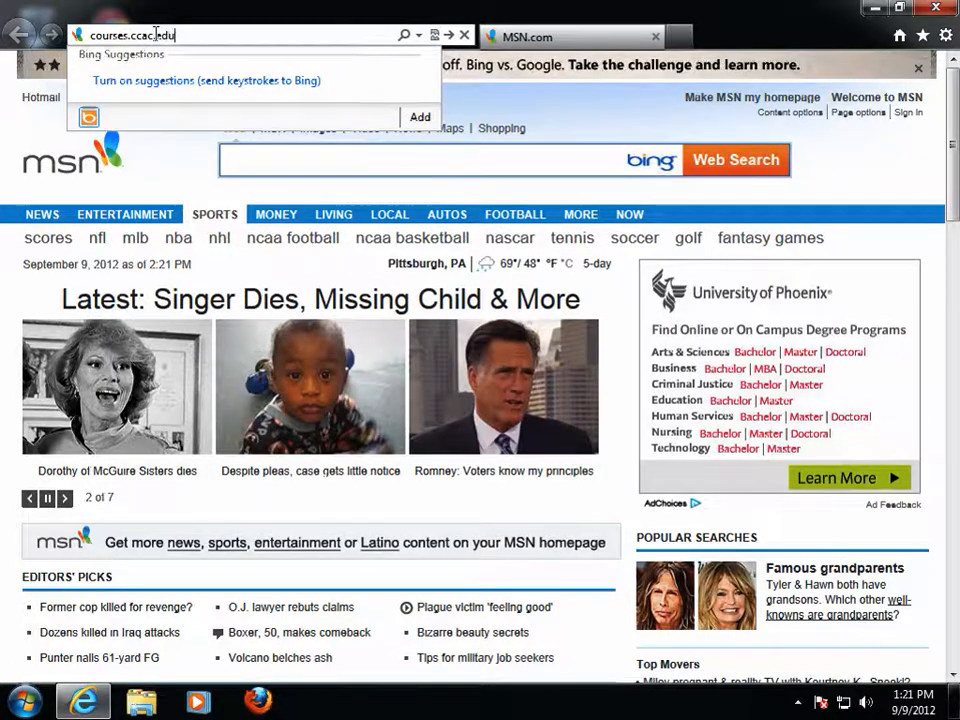
{"action": "key", "text": "Return"}
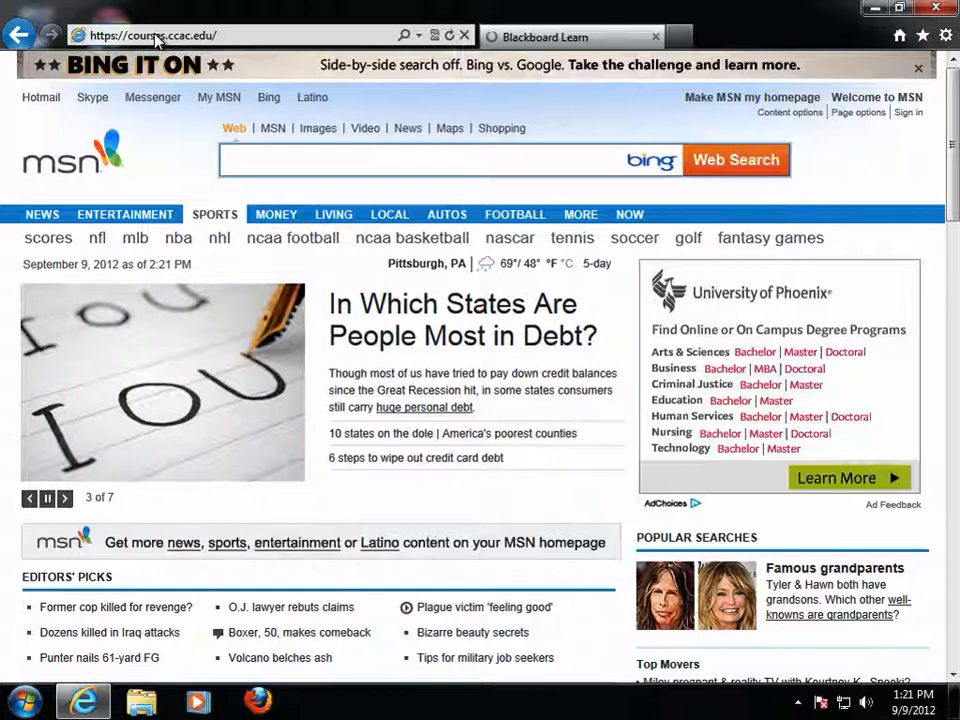
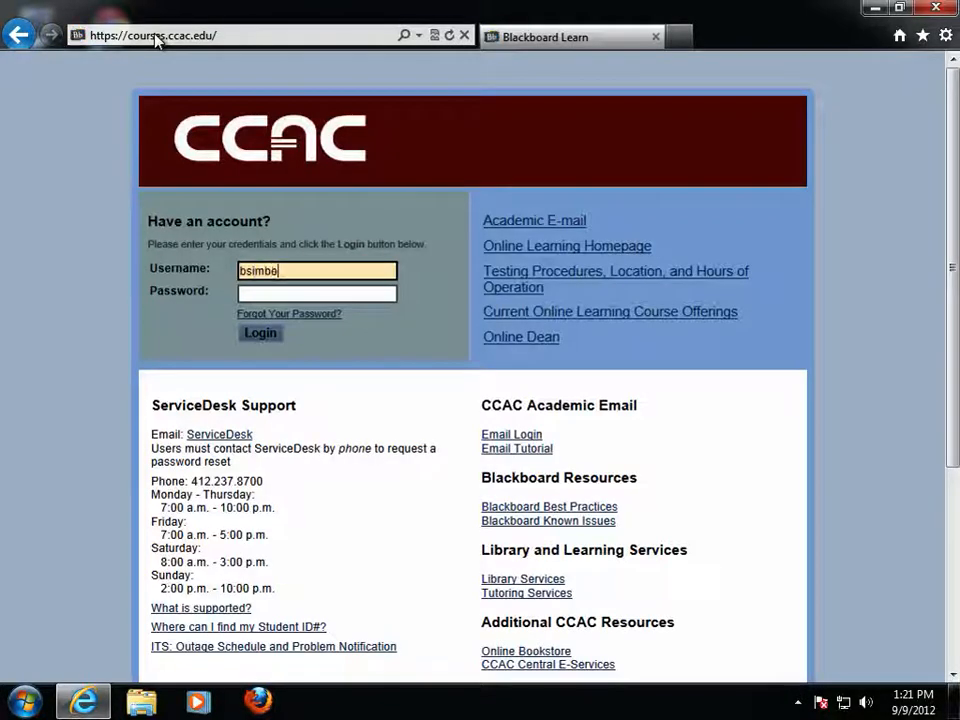
{"action": "key", "text": "Tab"}
{"action": "type", "text": "p"}
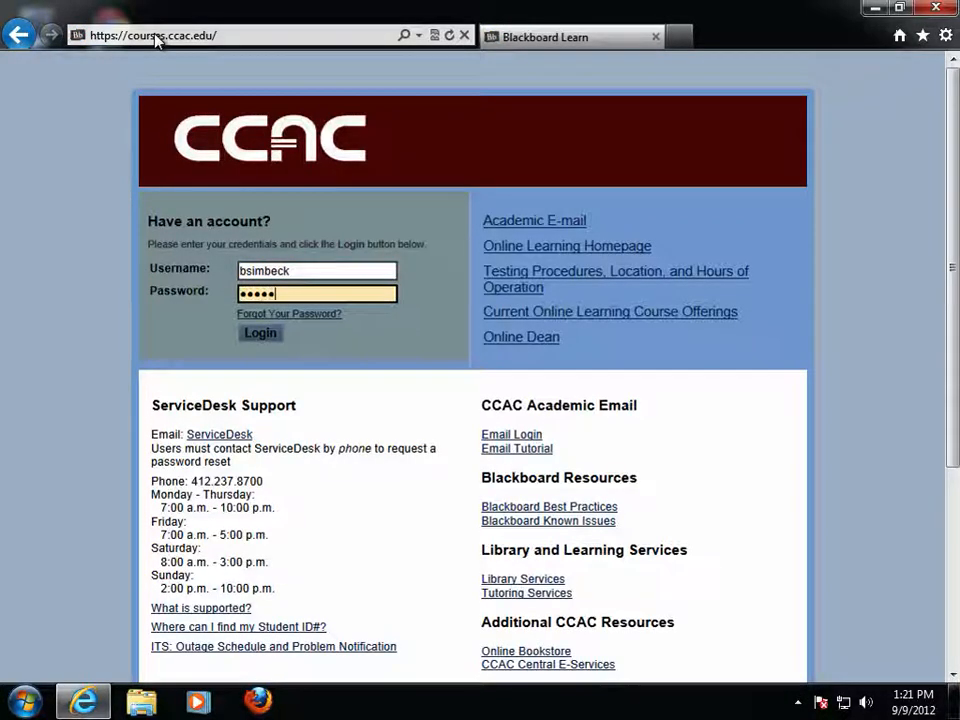
{"action": "key", "text": "Return"}
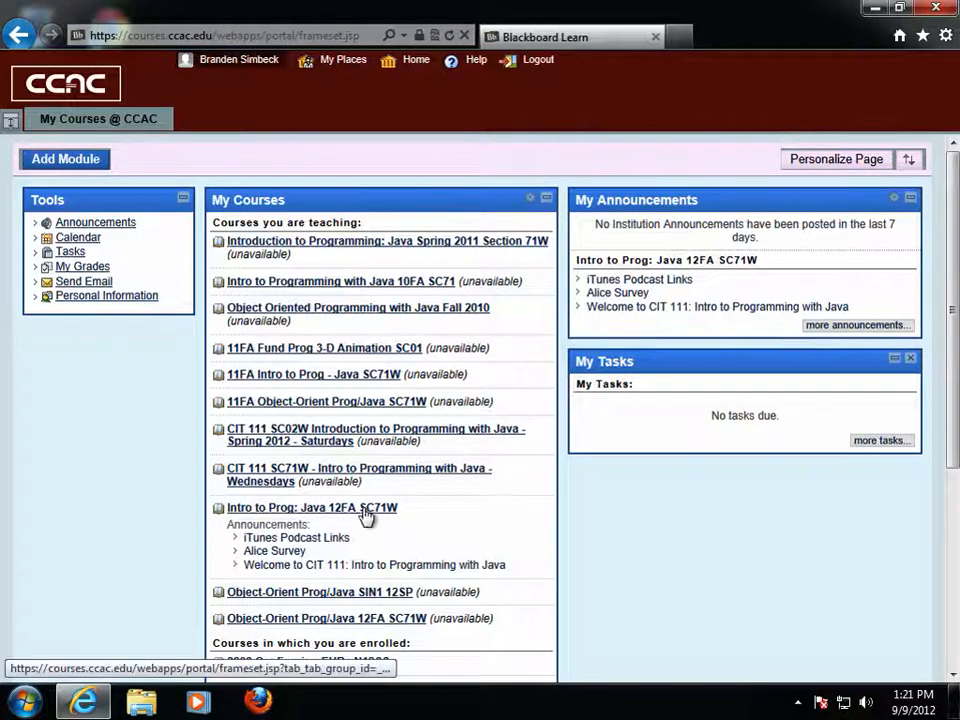
- Open Intro to Prog: Java 12FA SC71W > Course Documents > Week 1 > Online Lectures & Quizzes, then follow JDK Installer Download
{"action": "left_click", "coordinate": [362, 509]}
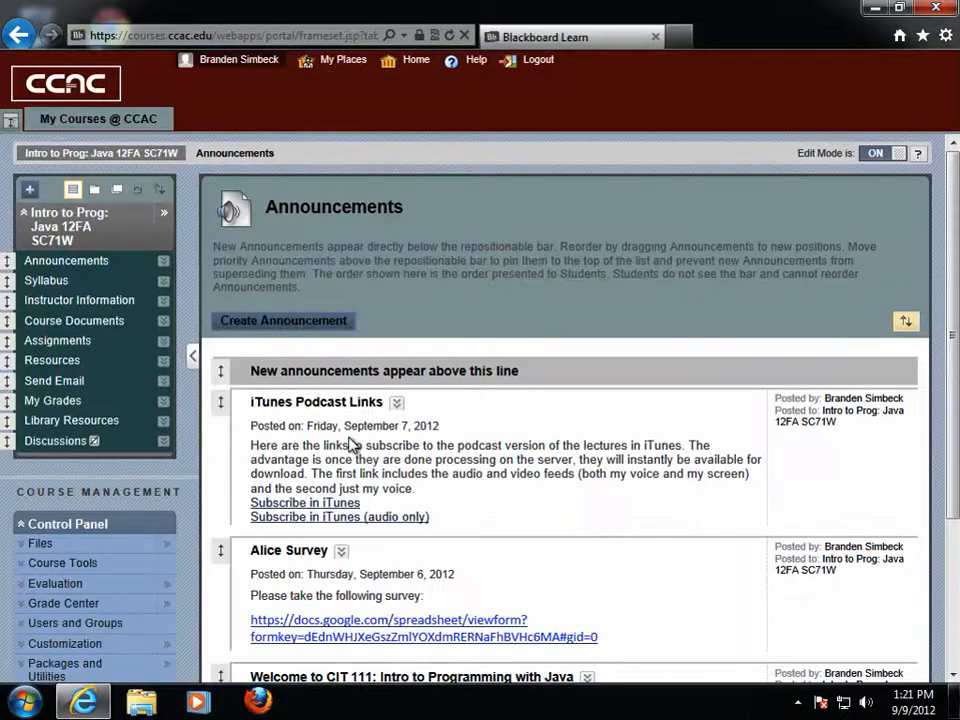
{"action": "left_click", "coordinate": [95, 326]}
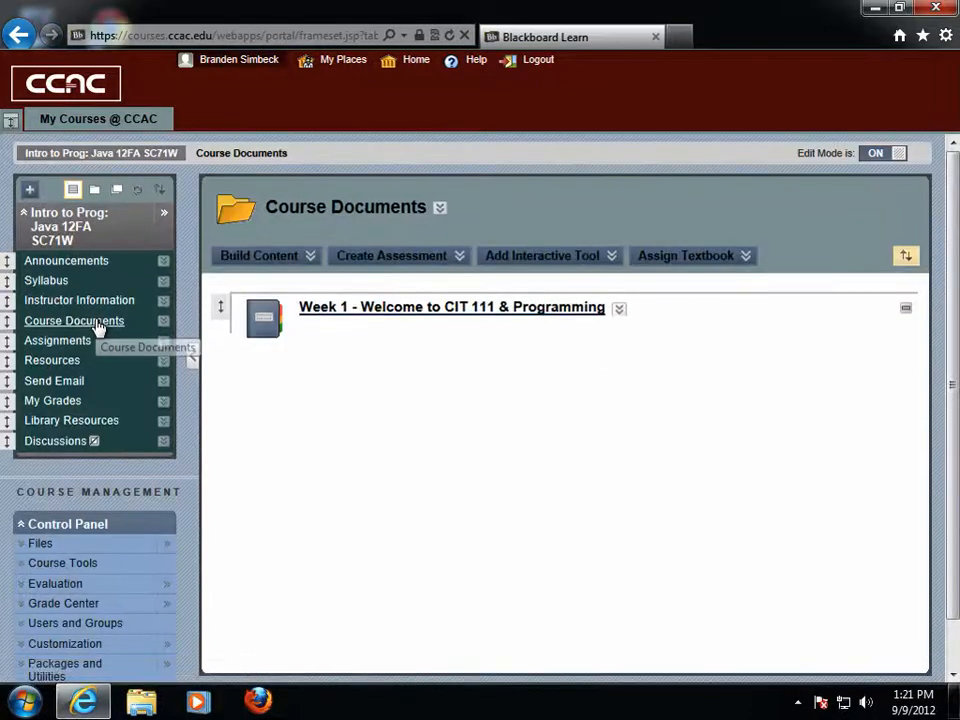
{"action": "left_click", "coordinate": [343, 312]}
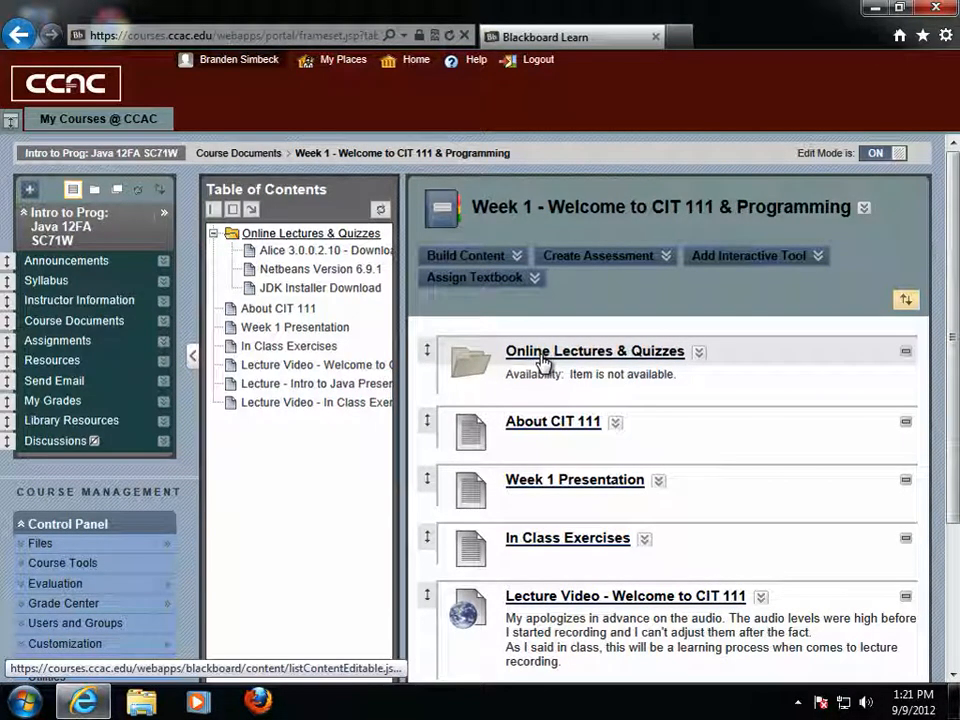
{"action": "left_click", "coordinate": [540, 356]}
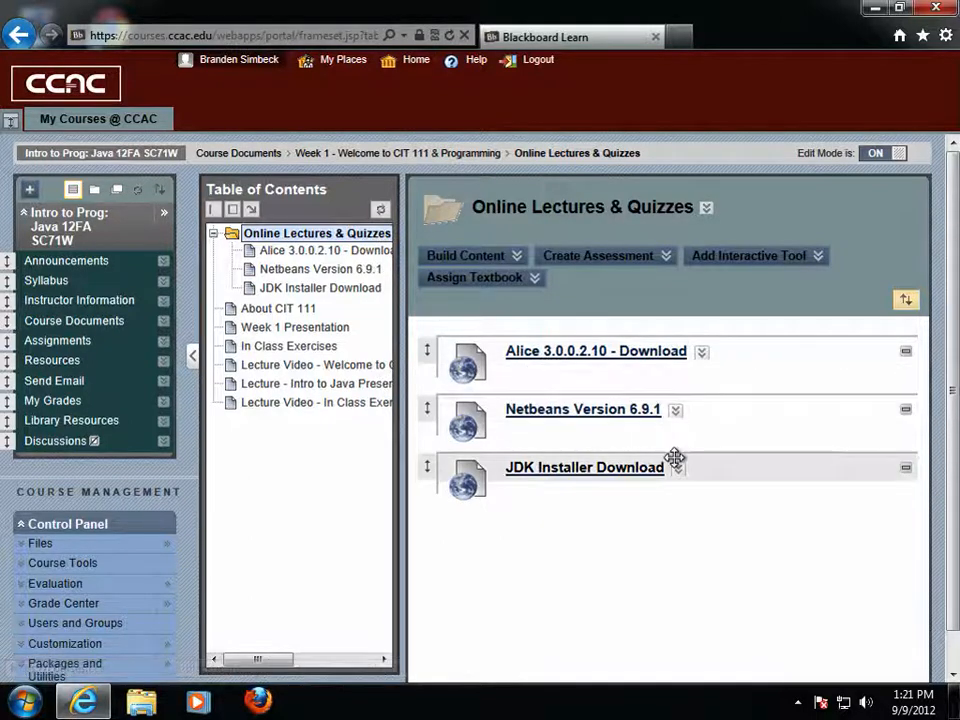
{"action": "left_click", "coordinate": [566, 478]}
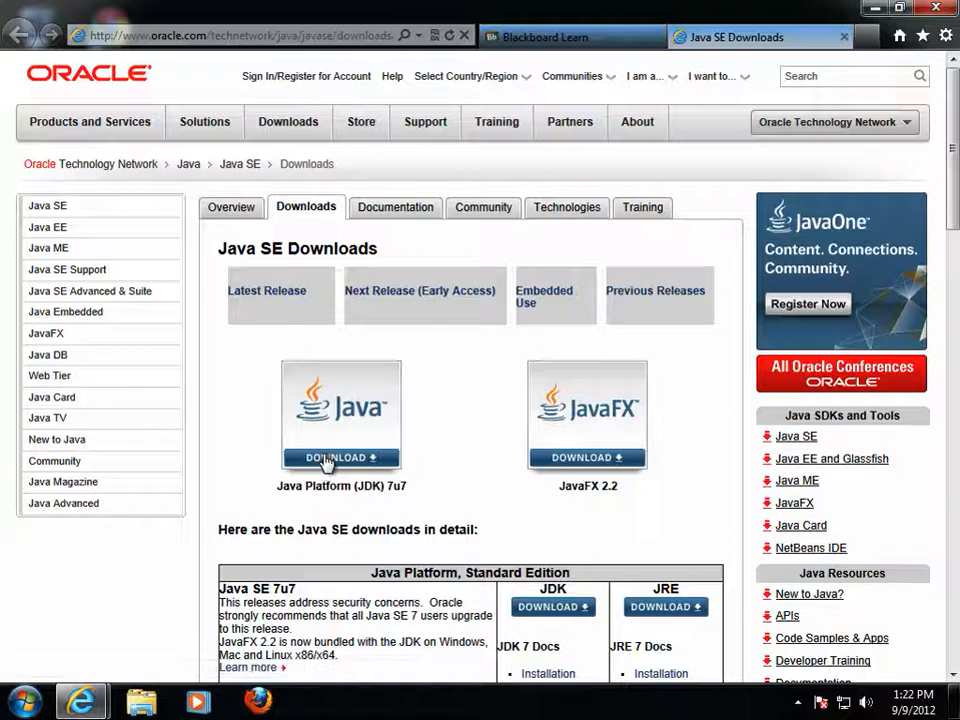
- Open the JDK 7u7 download page and accept the Oracle Binary Code License Agreement
{"action": "left_click", "coordinate": [340, 424]}
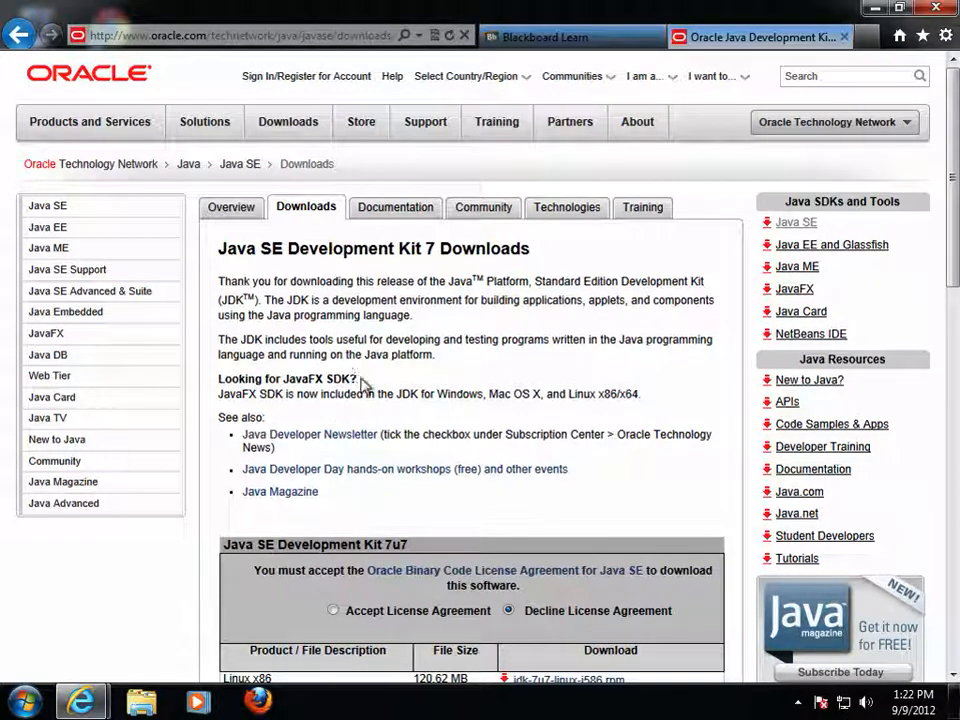
{"action": "scroll", "coordinate": [365, 381], "scroll_direction": "down", "scroll_amount": 3}
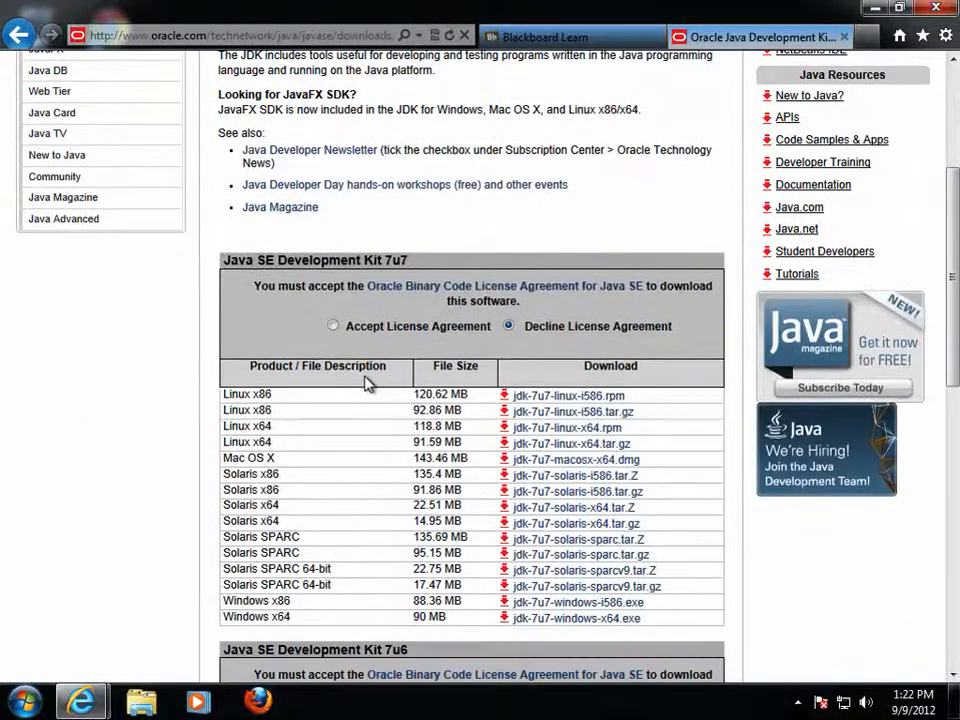
{"action": "left_click", "coordinate": [334, 326]}
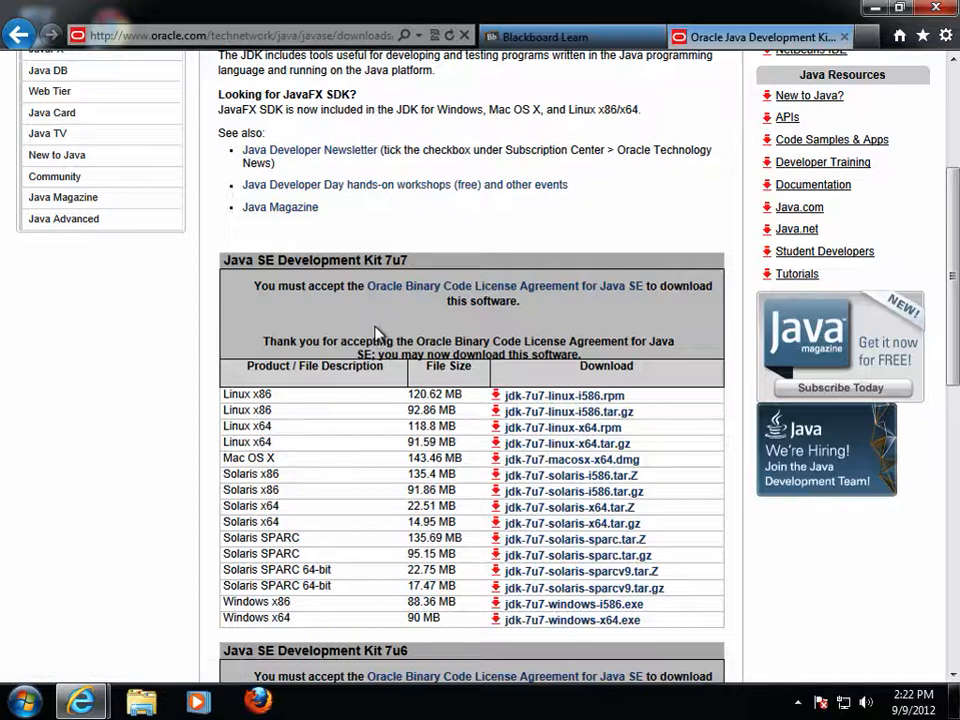
{"action": "scroll", "coordinate": [372, 325], "scroll_direction": "down", "scroll_amount": 3}
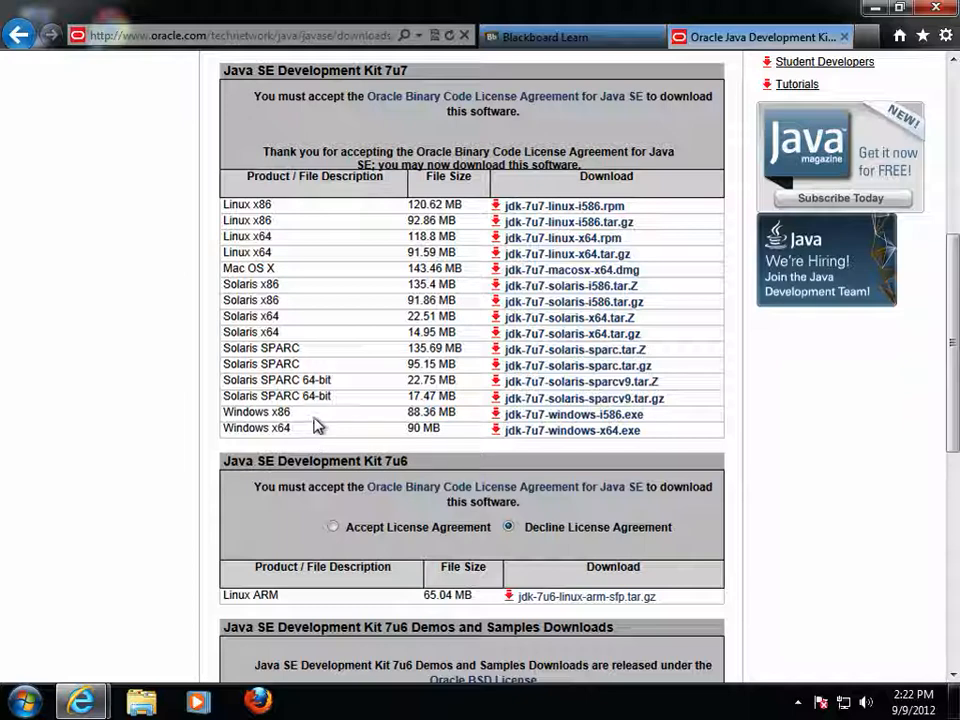
{"action": "left_click", "coordinate": [45, 708]}
{"action": "right_click", "coordinate": [303, 428]}
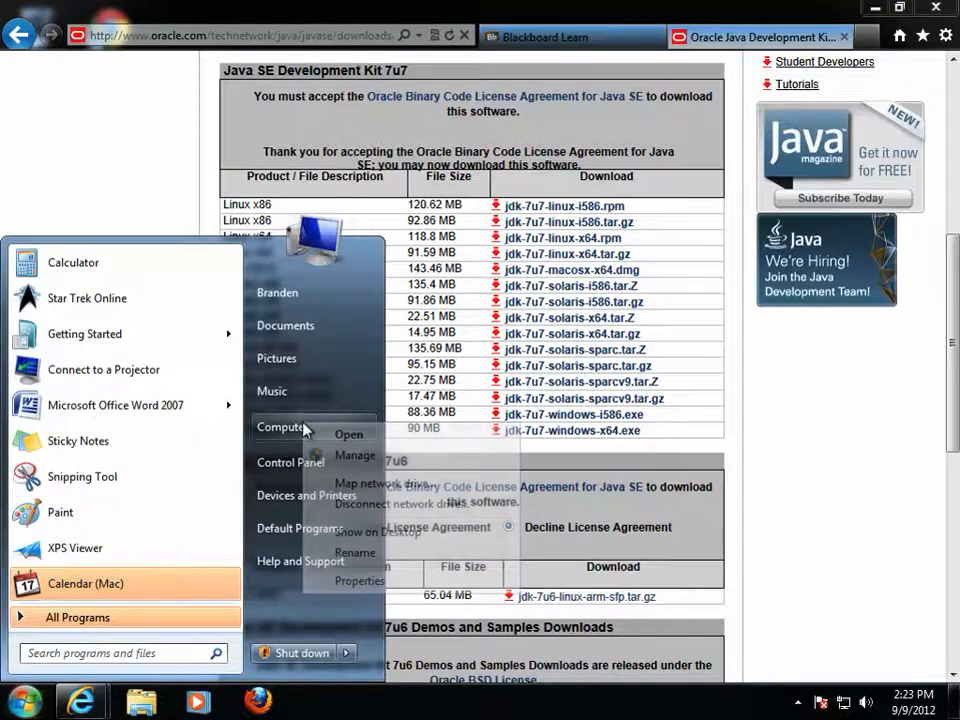
{"action": "left_click", "coordinate": [378, 581]}
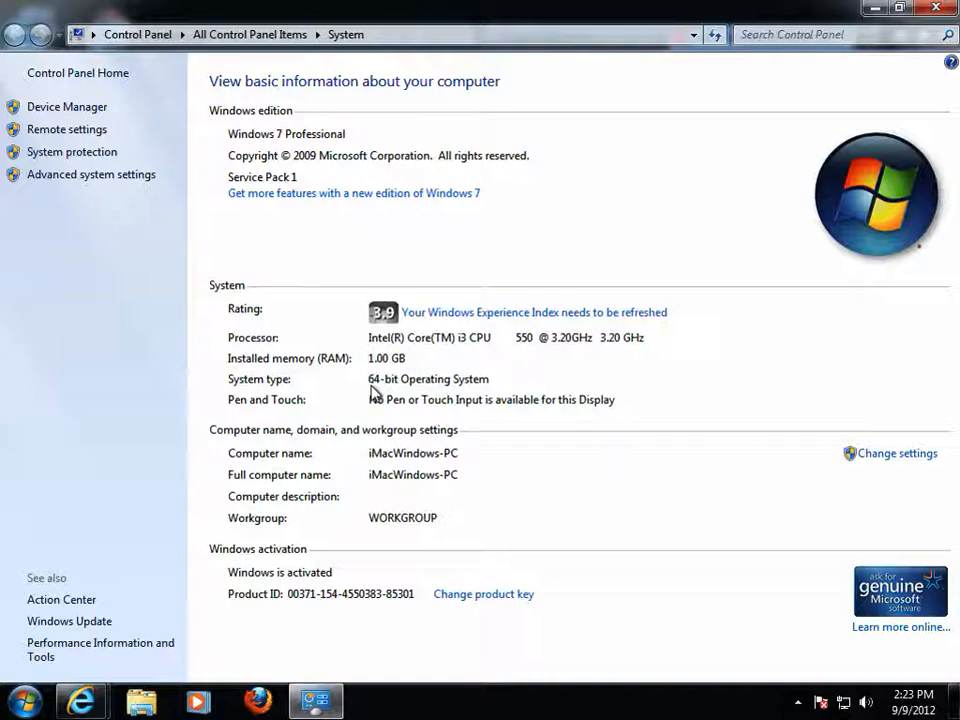
{"action": "left_click", "coordinate": [937, 7]}
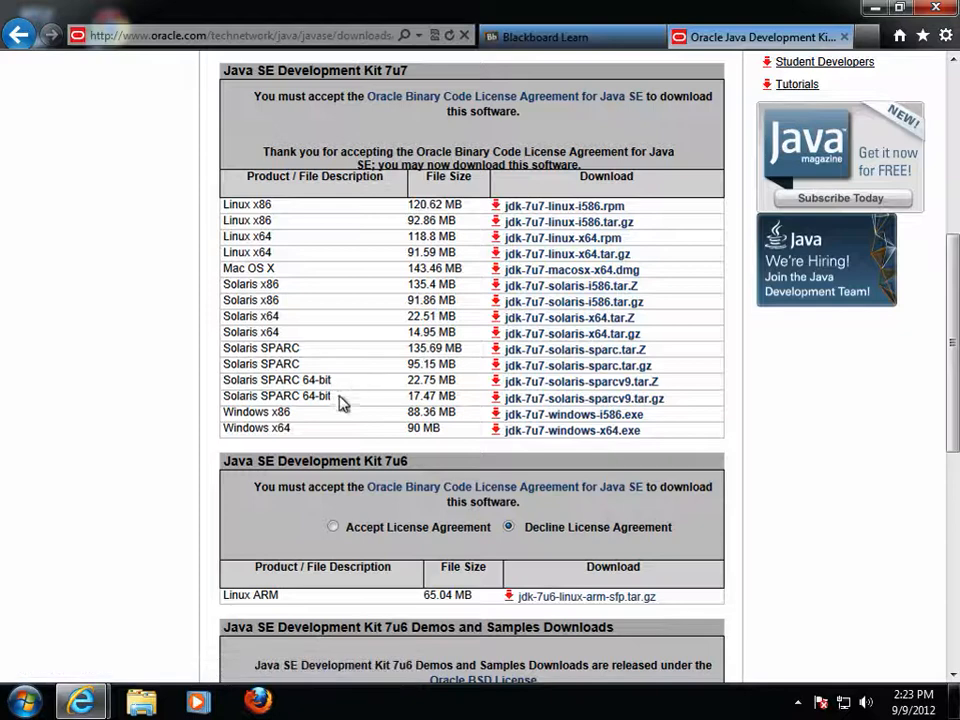
- Download and save the jdk-7u7-windows-x64.exe installer
{"action": "left_click", "coordinate": [546, 432]}
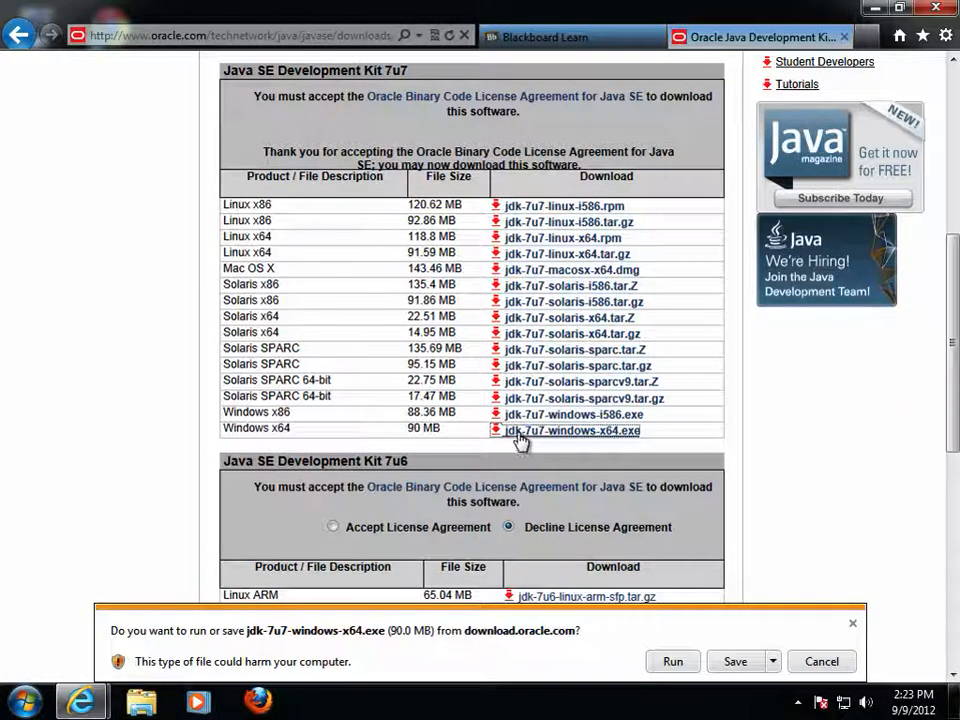
{"action": "left_click", "coordinate": [736, 662]}
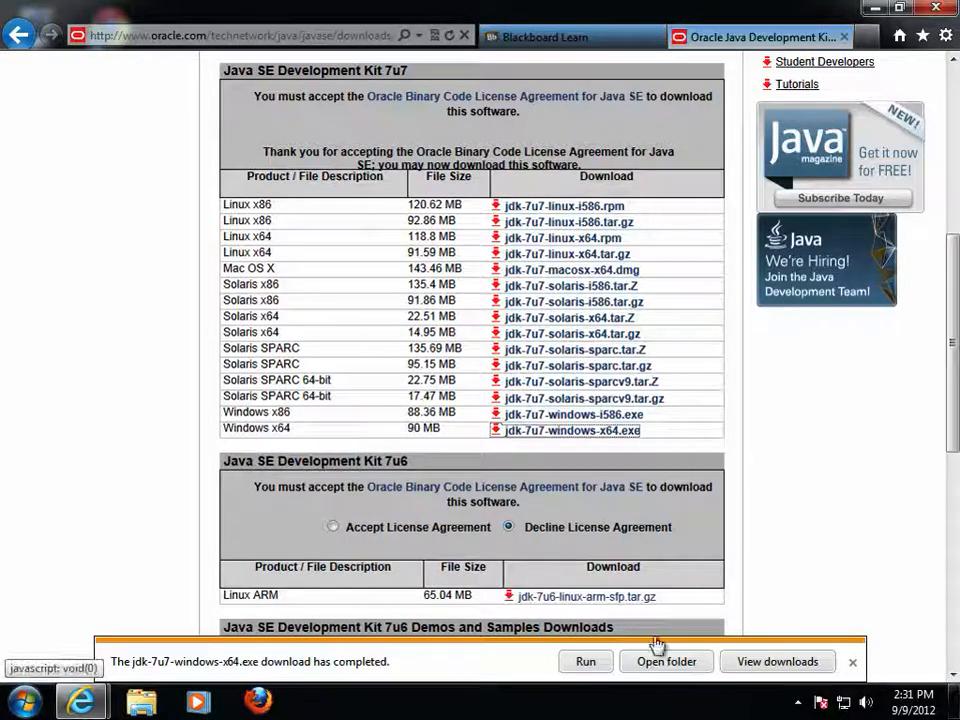
- Run the downloaded JDK 7 Update 7 installer, allow it through User Account Control, and pass the welcome page
{"action": "left_click", "coordinate": [584, 662]}
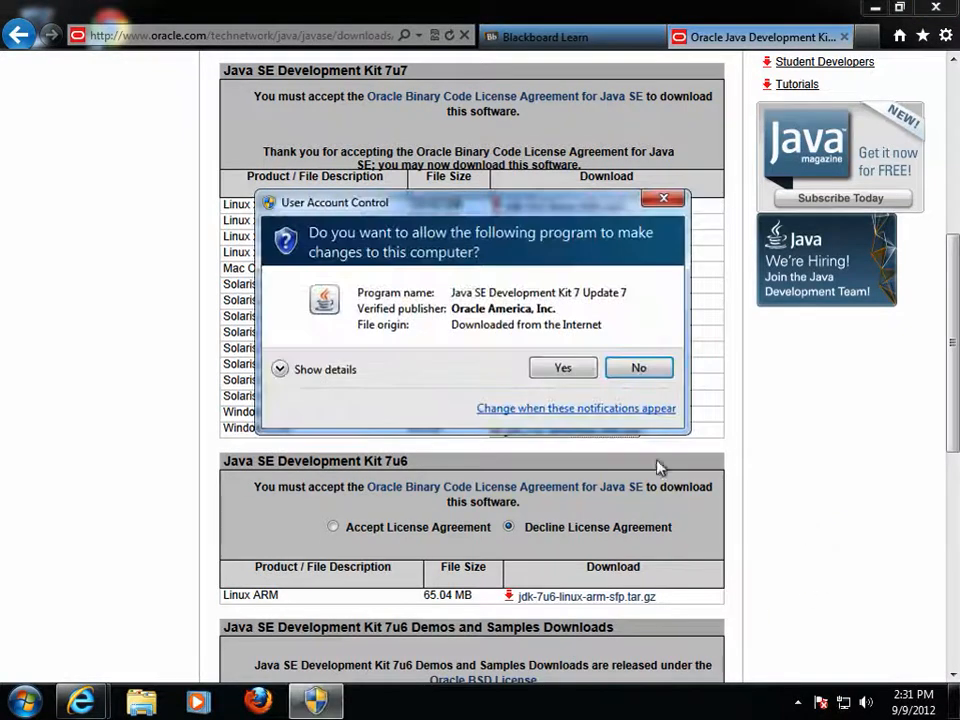
{"action": "left_click", "coordinate": [570, 368]}
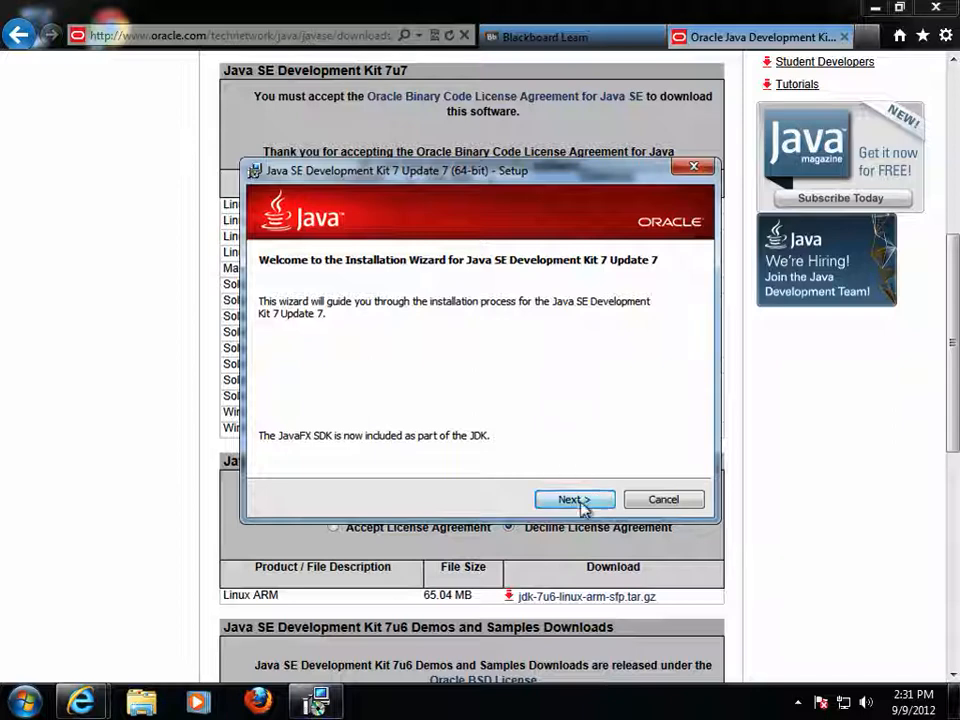
{"action": "left_click", "coordinate": [580, 500]}
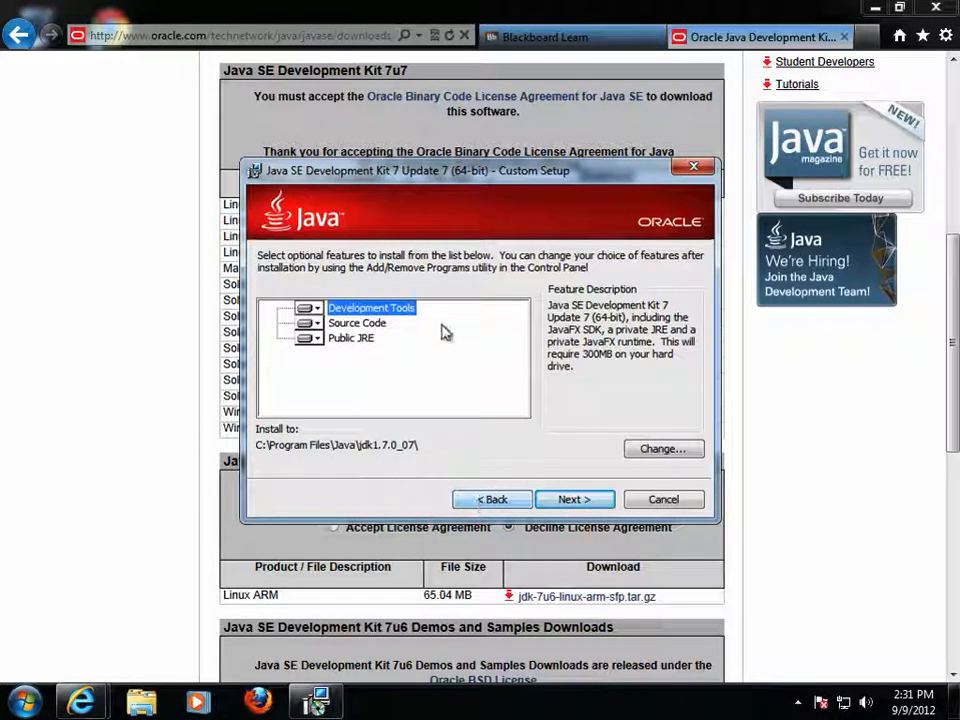
- Keep the default Custom Setup features and install the JDK to C:\Program Files\Java\jdk1.7.0_07
{"action": "left_click", "coordinate": [594, 500]}
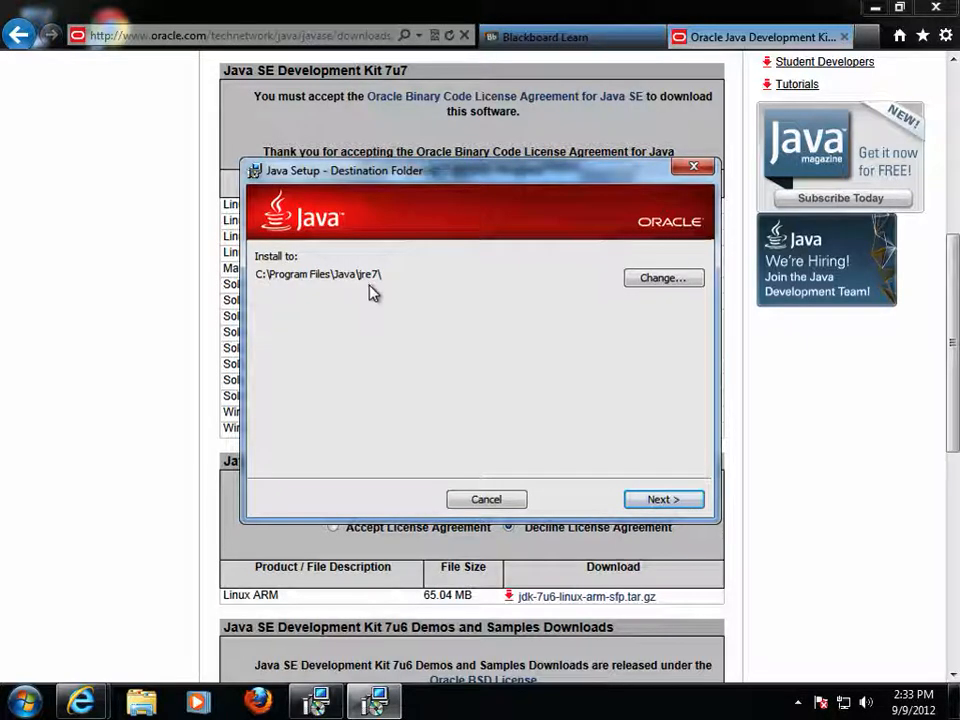
- Accept C:\Program Files\Java\jre7 as the JRE destination and let the installation complete
{"action": "left_click", "coordinate": [675, 505]}
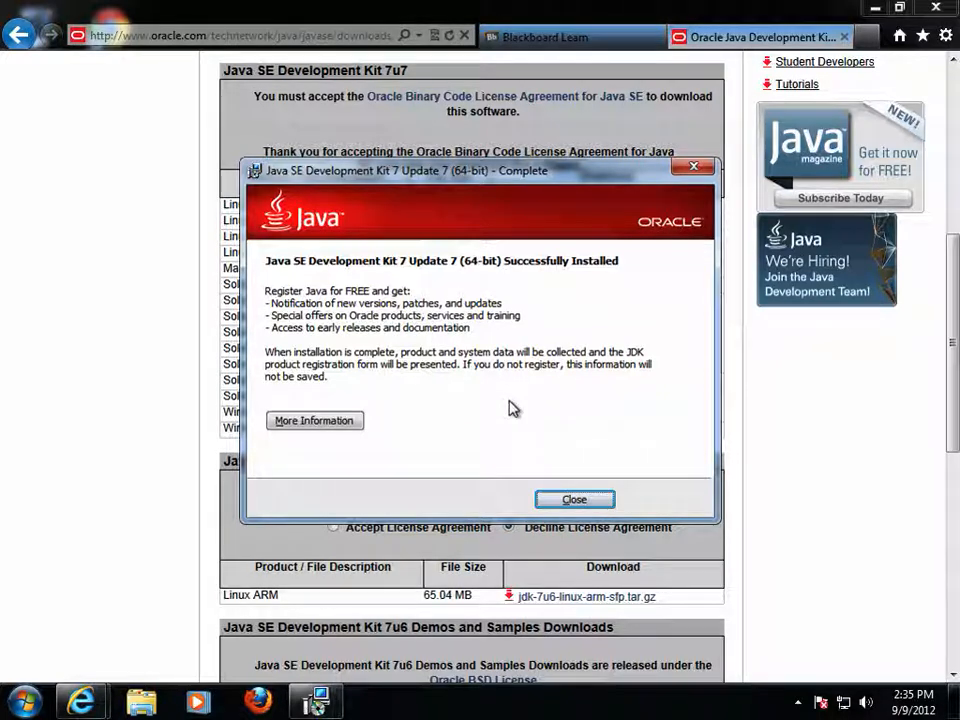
- Close the JDK install-complete dialog and the JDK 7 Registration page window
{"action": "left_click", "coordinate": [553, 500]}
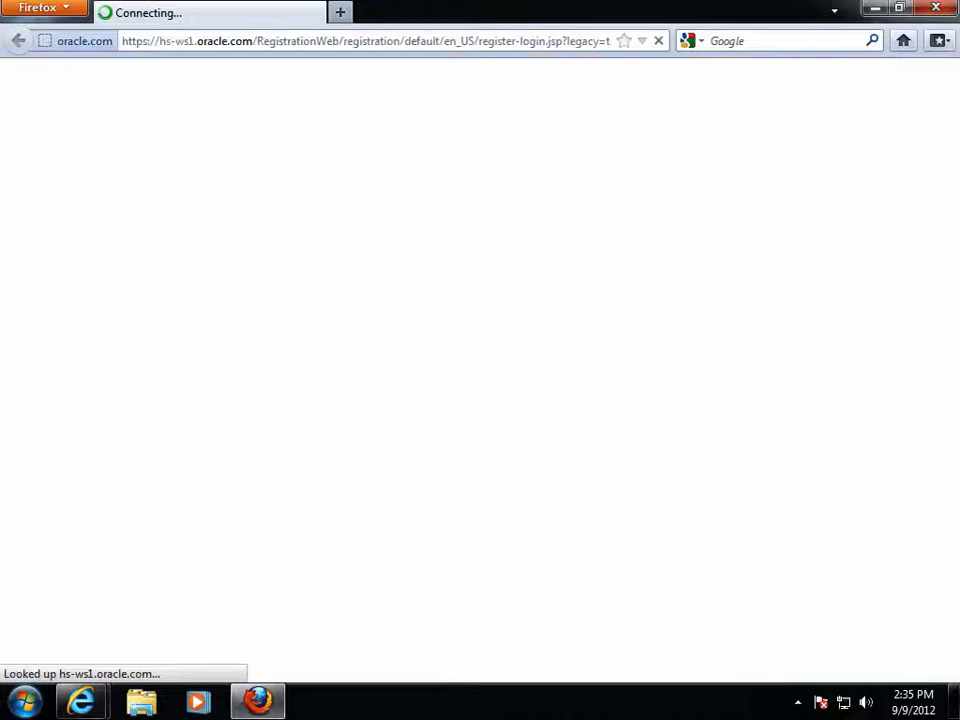
{"action": "left_click", "coordinate": [935, 8]}
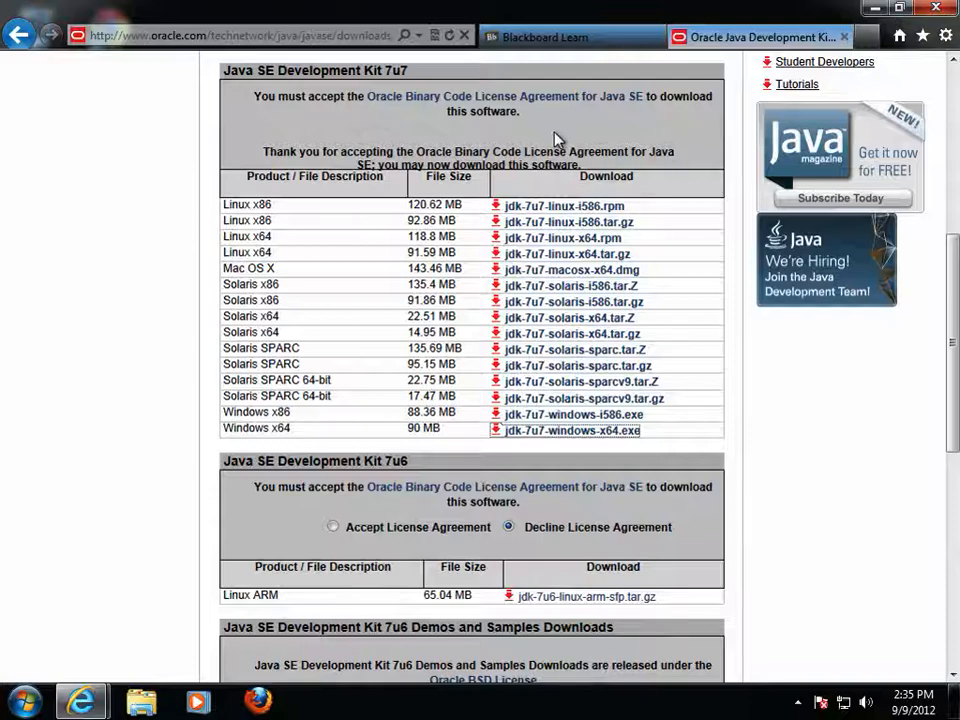
- Close the Oracle tab and follow the course's Netbeans Version 6.9.1 link
{"action": "left_click", "coordinate": [843, 38]}
{"action": "left_click", "coordinate": [465, 255]}
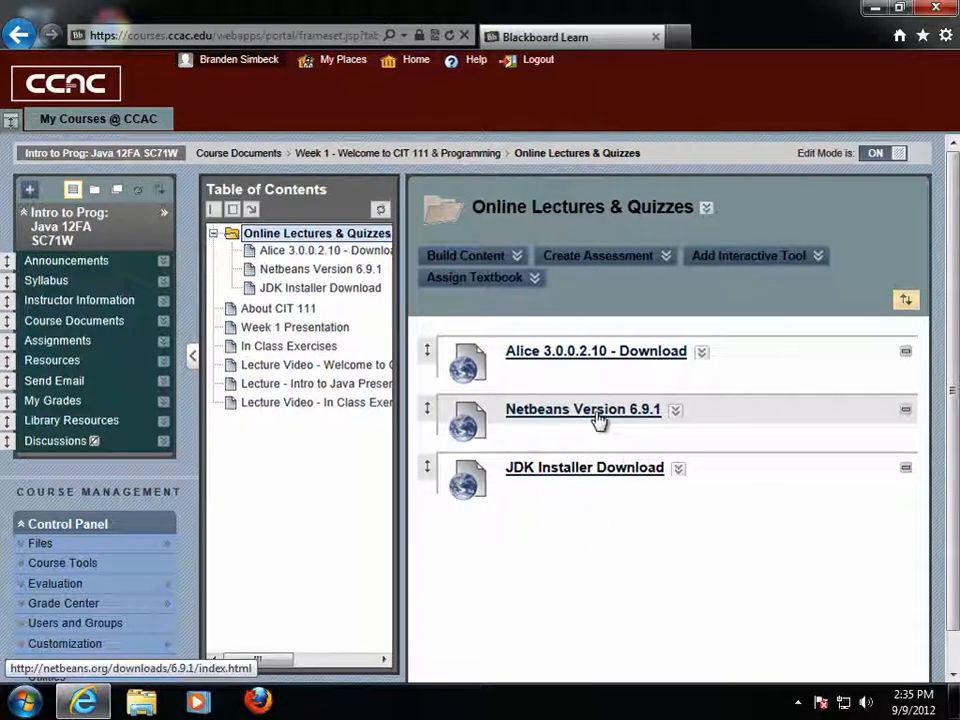
{"action": "left_click", "coordinate": [597, 412]}
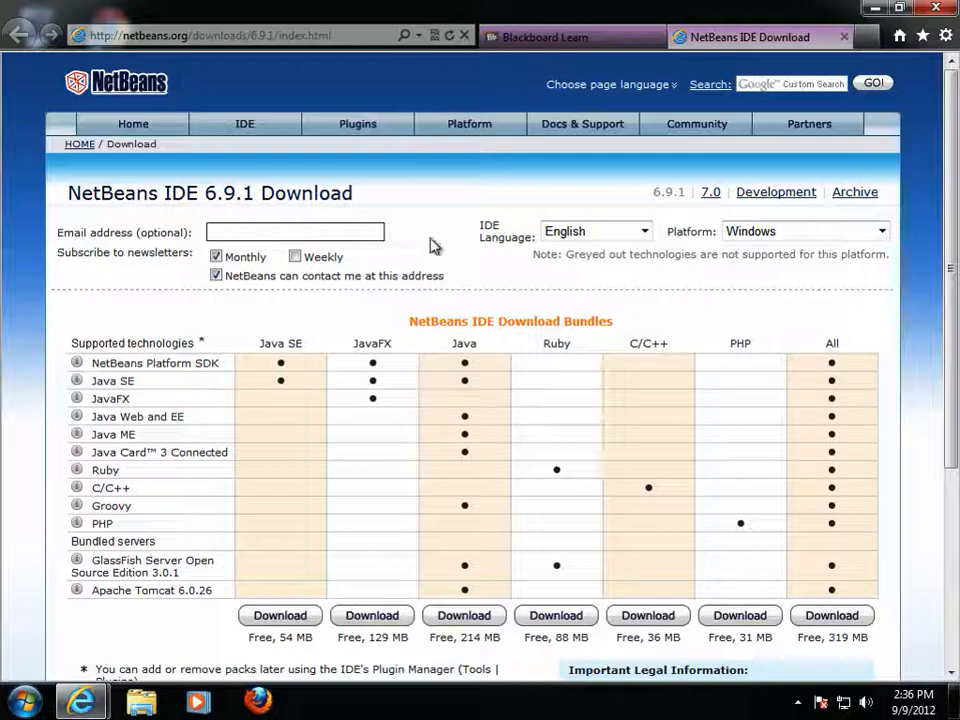
{"action": "left_click_drag", "start_coordinate": [373, 199], "coordinate": [128, 200]}
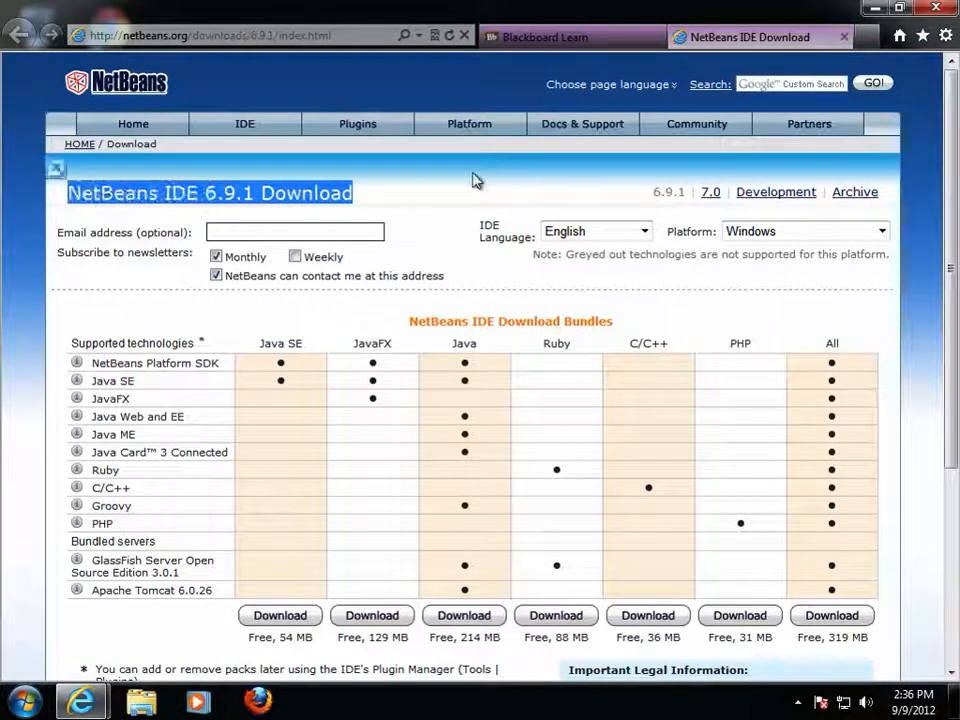
{"action": "left_click", "coordinate": [757, 267]}
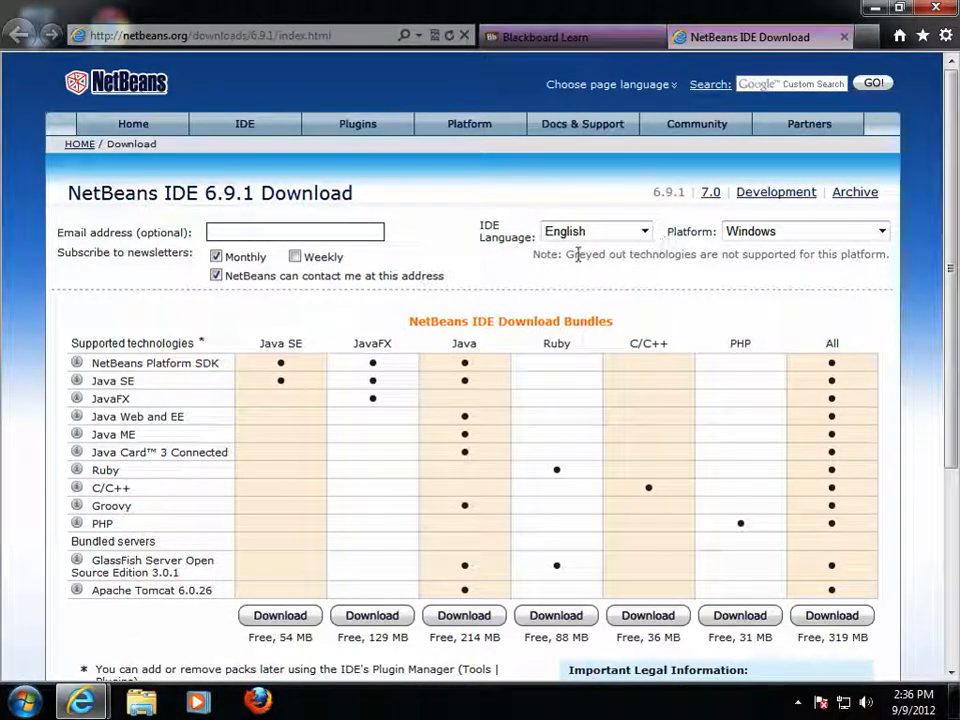
{"action": "left_click", "coordinate": [646, 232]}
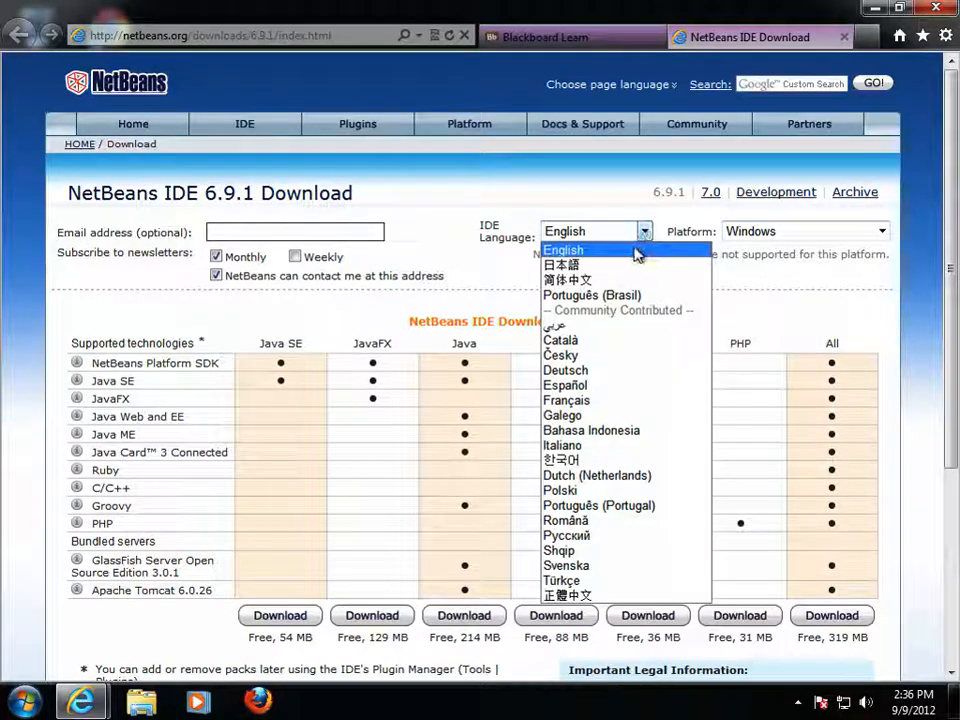
{"action": "left_click", "coordinate": [634, 252]}
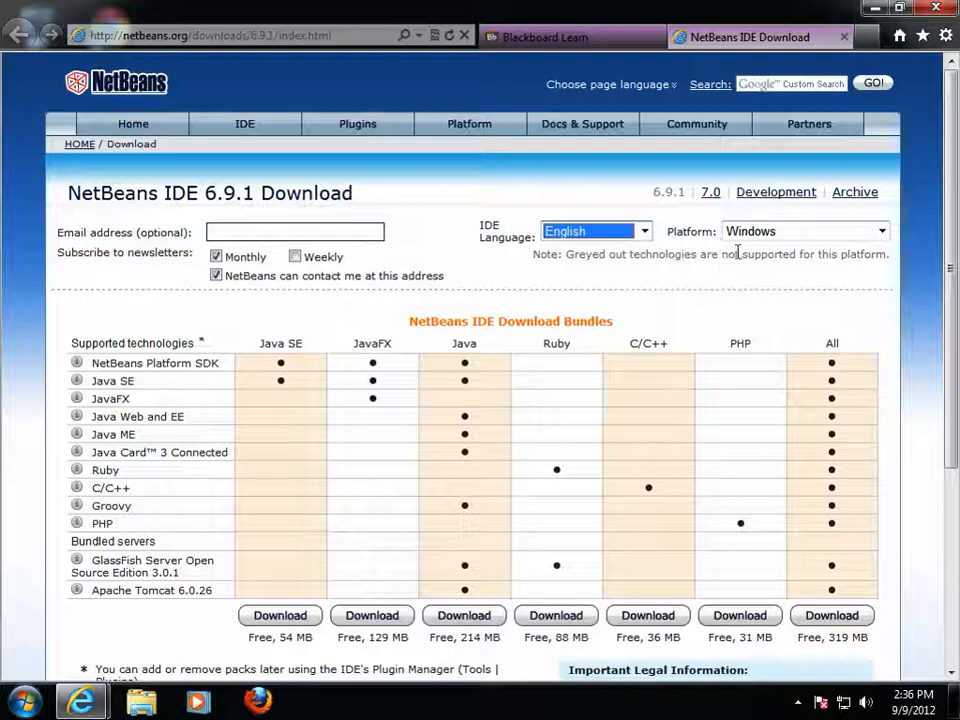
{"action": "left_click", "coordinate": [761, 233]}
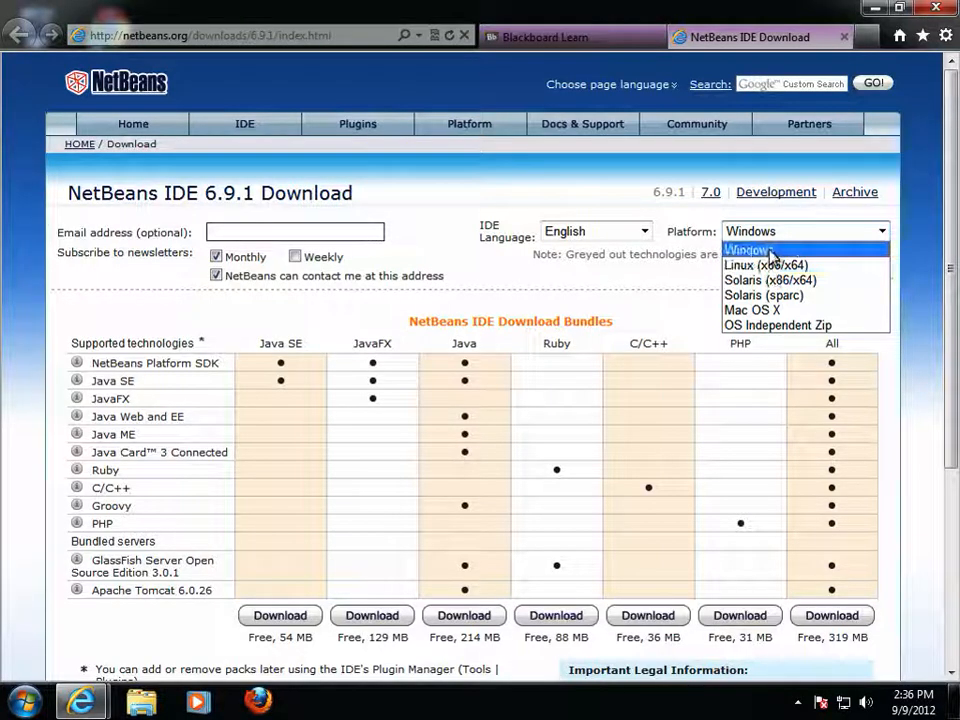
{"action": "left_click", "coordinate": [771, 252]}
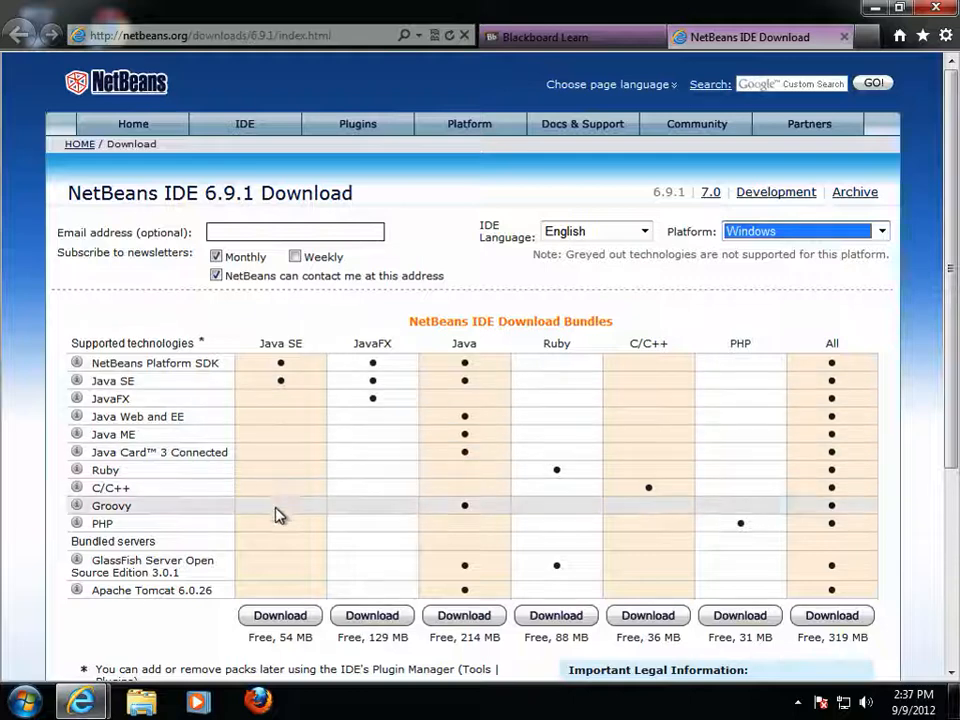
- Download the Java SE bundle, saving netbeans-6.9.1-ml-javase-windows.exe
{"action": "left_click", "coordinate": [289, 616]}
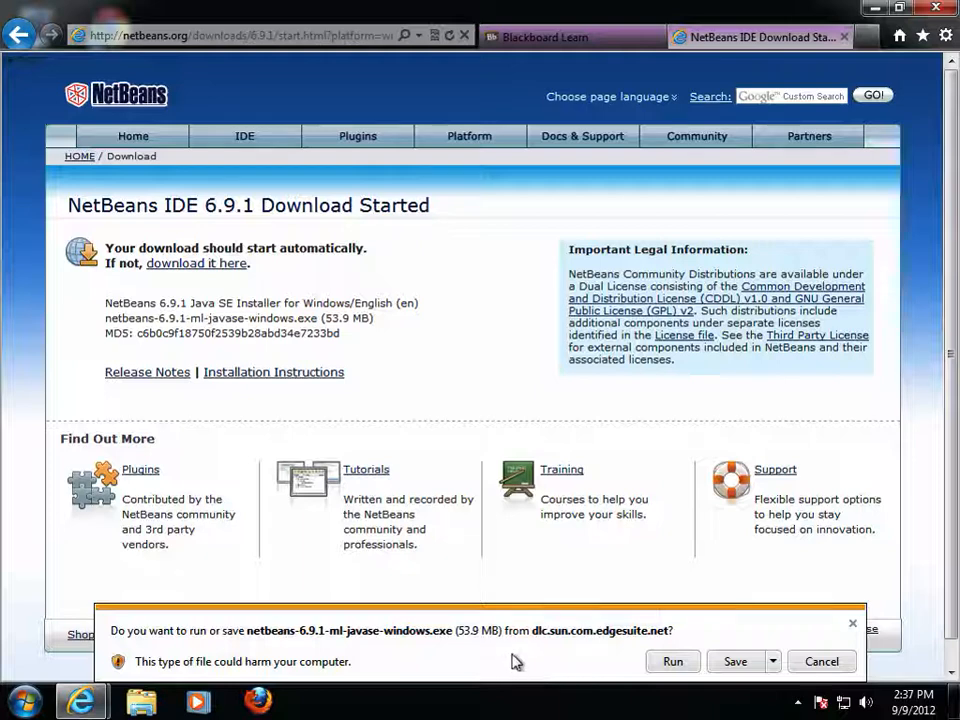
{"action": "left_click", "coordinate": [722, 661]}
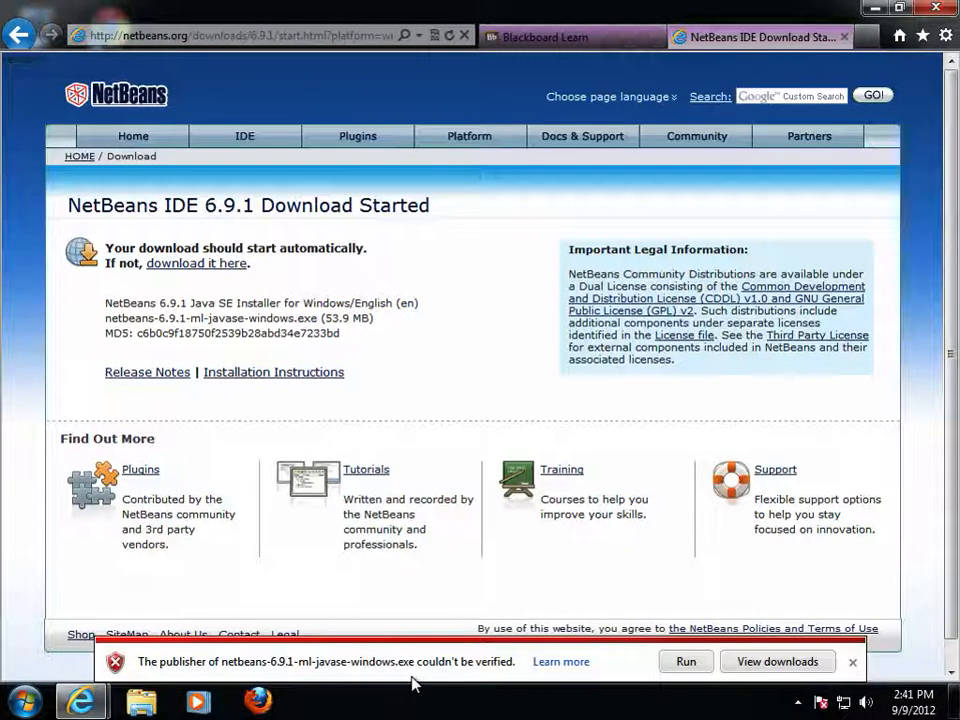
- Run the saved NetBeans installer and approve the User Account Control prompt
{"action": "left_click", "coordinate": [683, 661]}
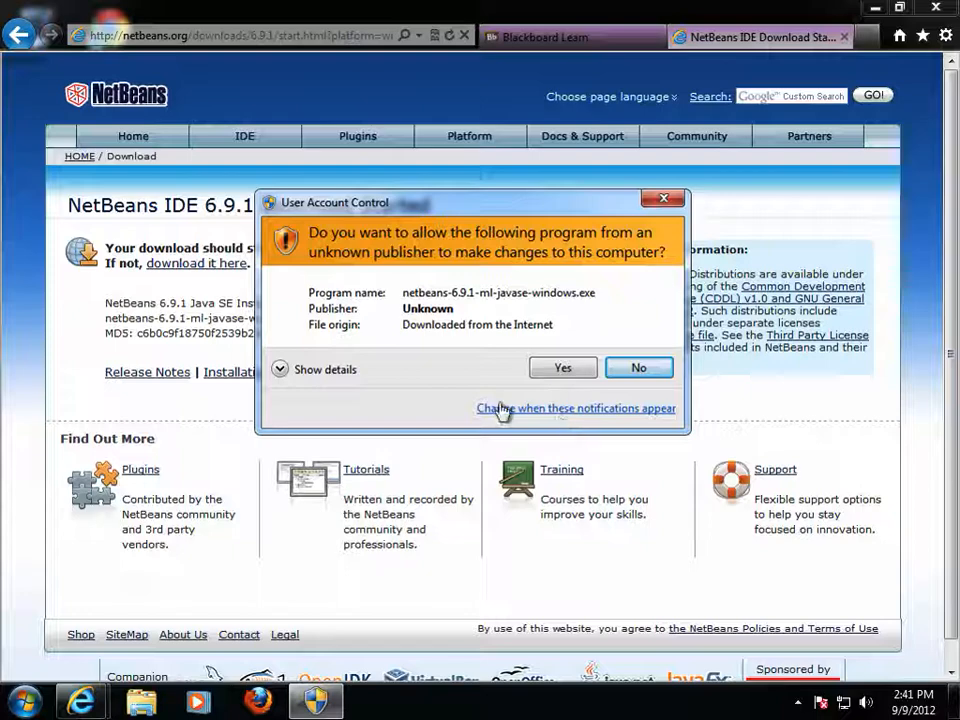
{"action": "left_click", "coordinate": [562, 368]}
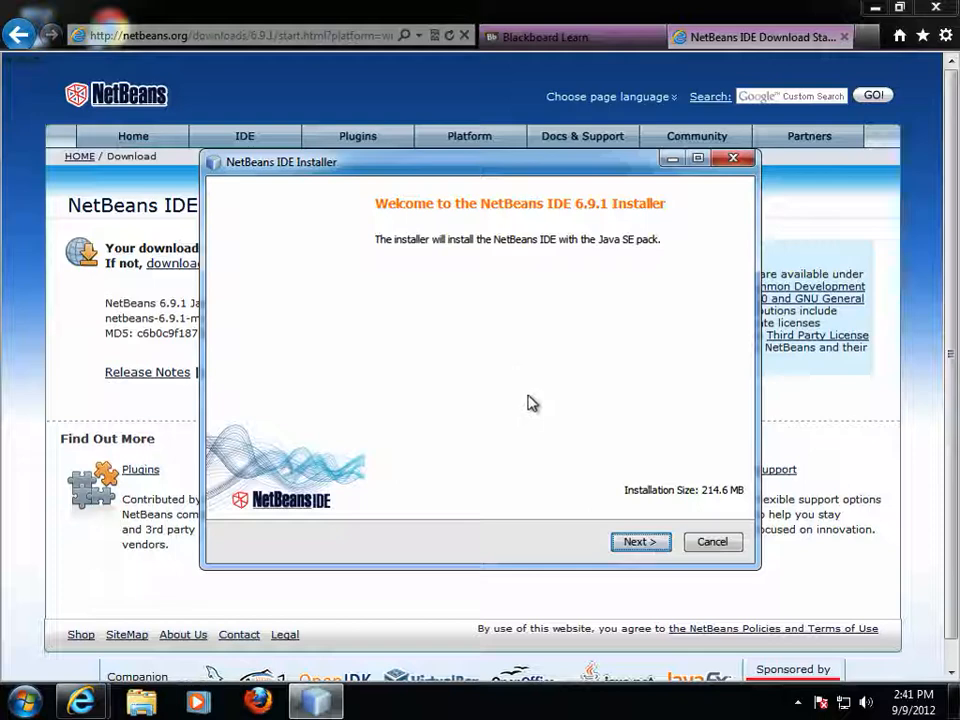
- Accept the license and keep the default NetBeans 6.9.1 and jdk1.7.0_07 folders
{"action": "left_click", "coordinate": [633, 542]}
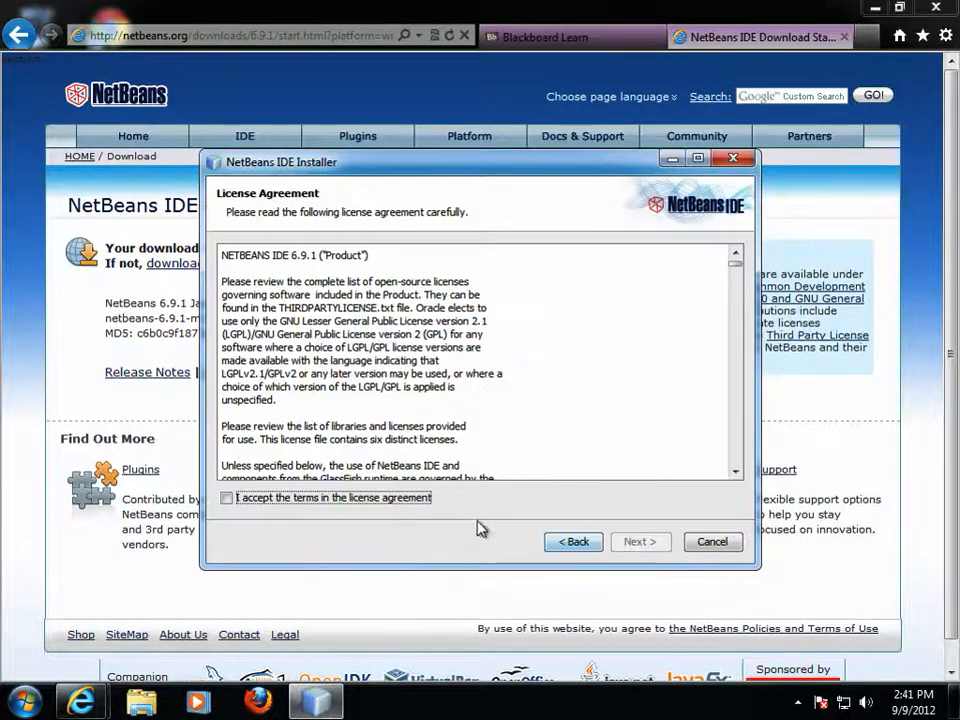
{"action": "left_click", "coordinate": [226, 498]}
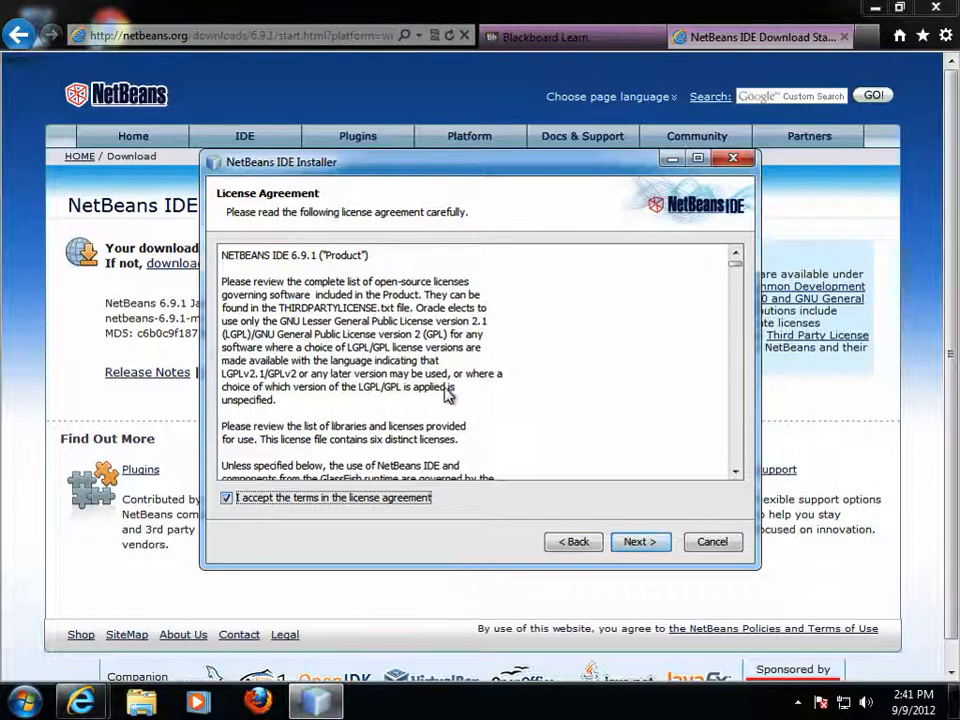
{"action": "left_click", "coordinate": [630, 543]}
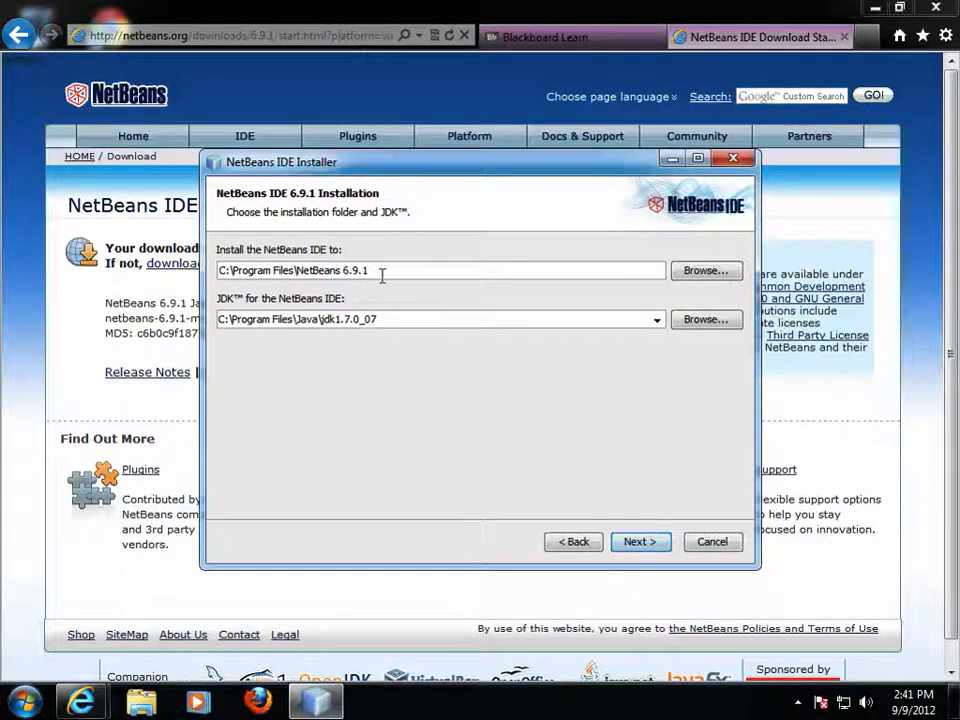
{"action": "left_click", "coordinate": [639, 543]}
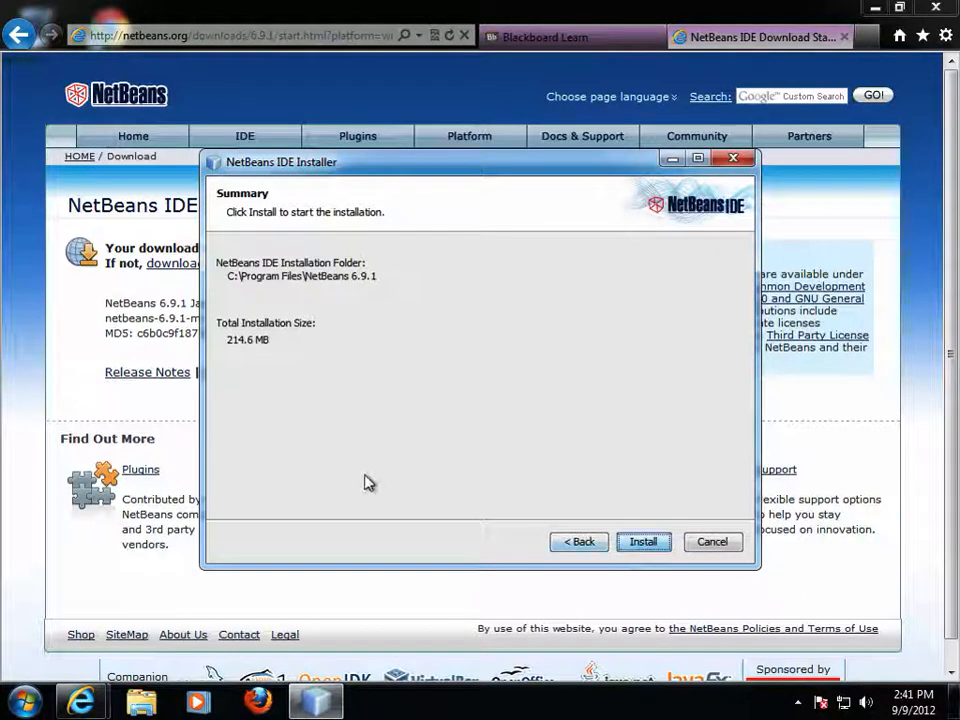
- Start the NetBeans IDE 6.9.1 installation from the Summary page and let it finish
{"action": "left_click", "coordinate": [643, 542]}
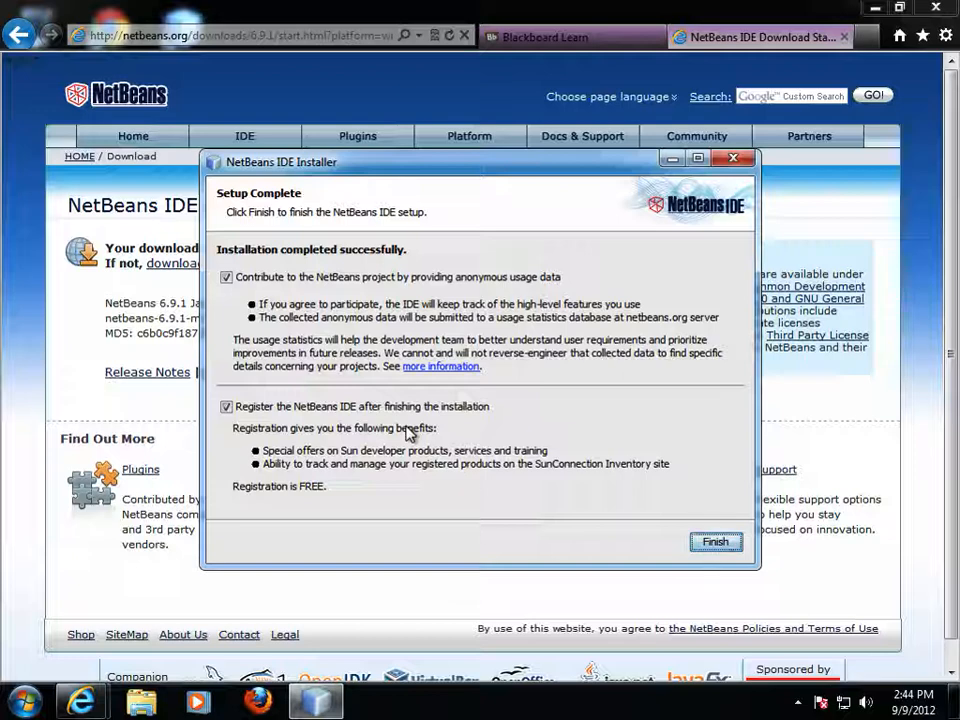
- Decline anonymous usage data and IDE registration, then finish the installer
{"action": "left_click", "coordinate": [226, 277]}
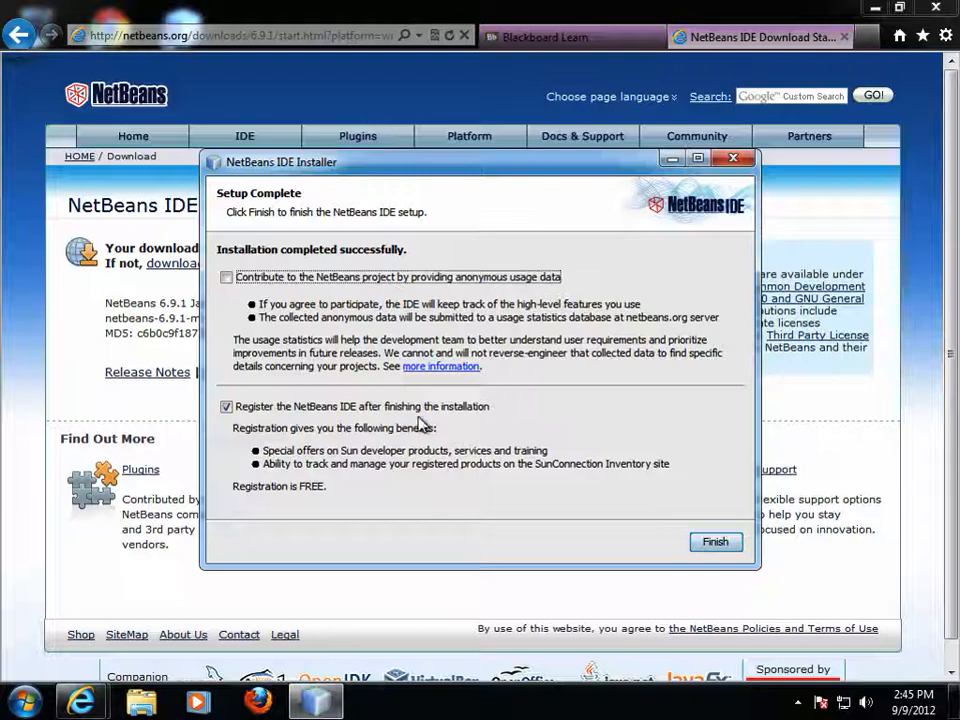
{"action": "left_click", "coordinate": [226, 408]}
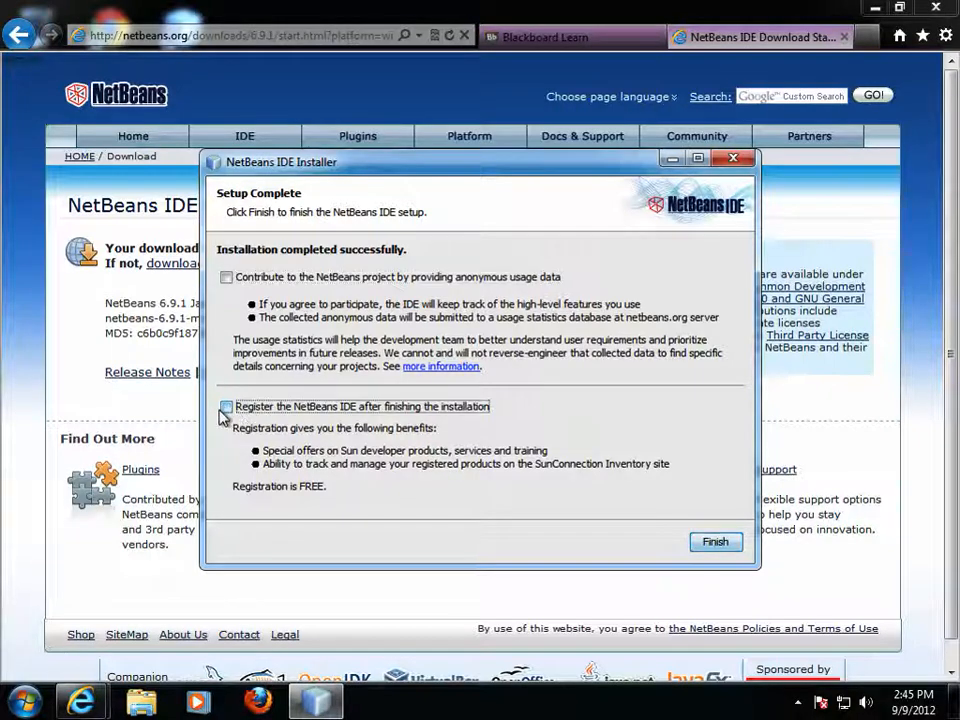
{"action": "left_click", "coordinate": [716, 544]}
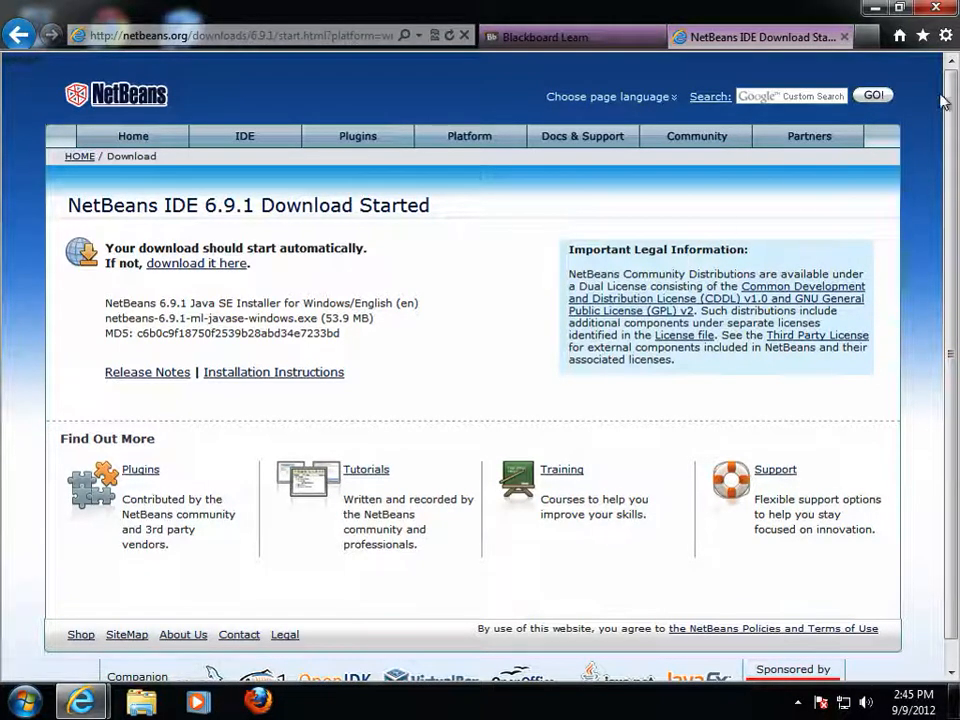
- Close Internet Explorer with all its tabs and select the NetBeans IDE 6.9.1 desktop shortcut
{"action": "left_click", "coordinate": [940, 12]}
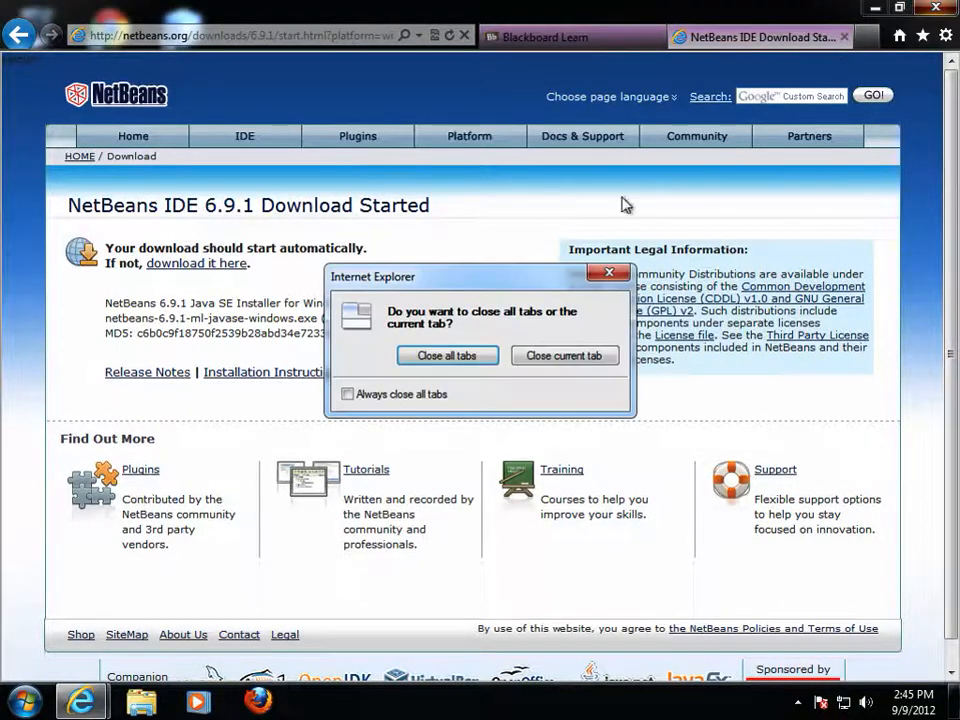
{"action": "left_click", "coordinate": [463, 359]}
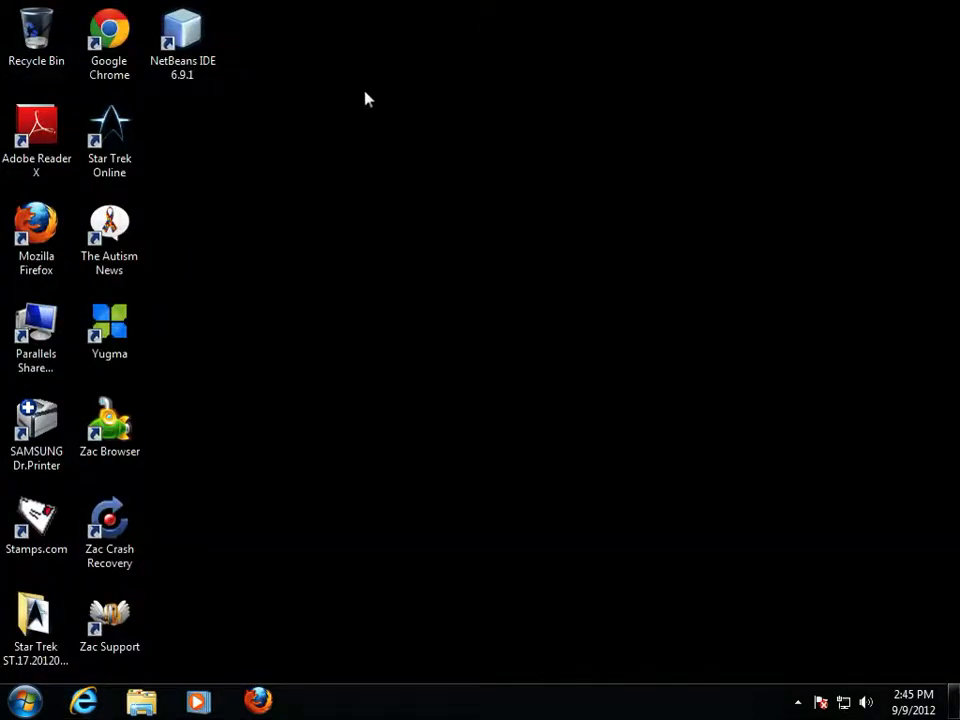
{"action": "left_click", "coordinate": [199, 47]}
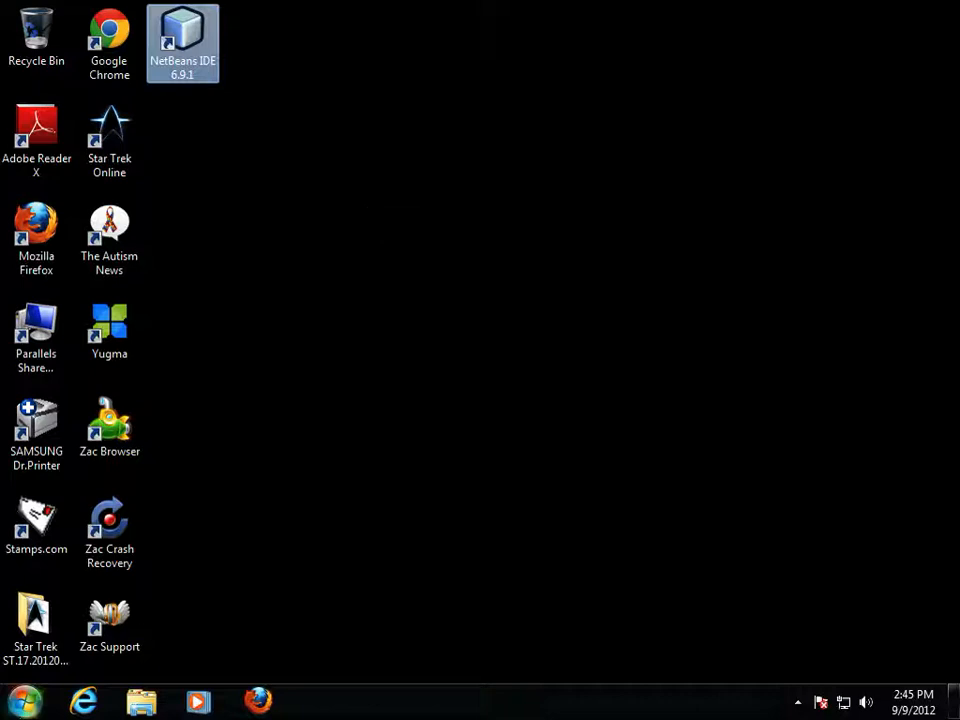
- Find NetBeans IDE 6.9.1 inside the NetBeans folder under All Programs
{"action": "left_click", "coordinate": [25, 700]}
{"action": "left_click", "coordinate": [114, 621]}
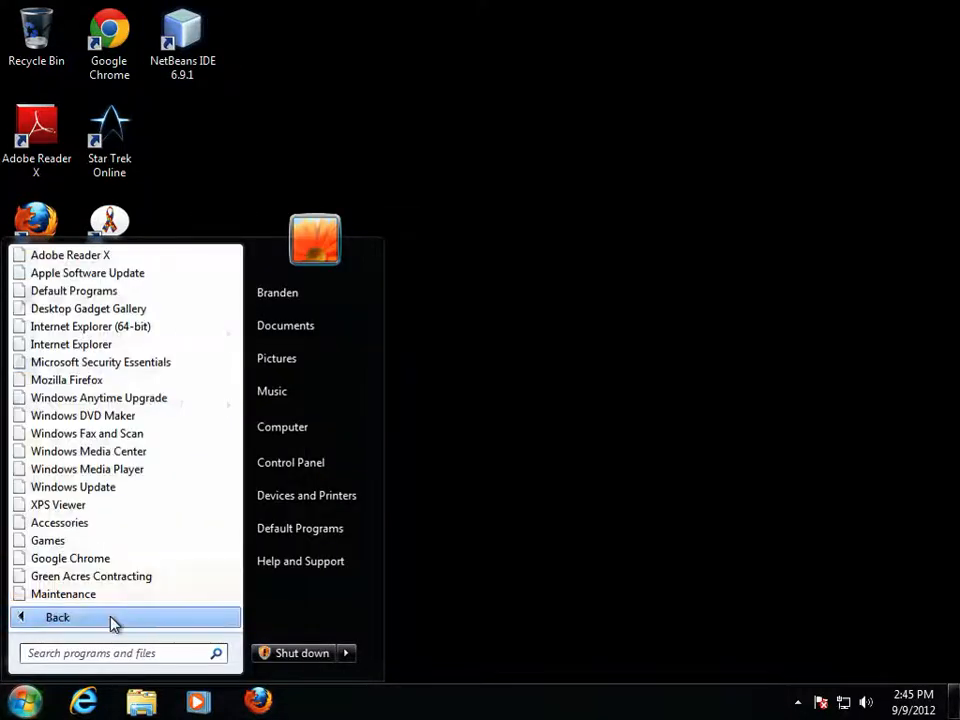
{"action": "left_click", "coordinate": [120, 594]}
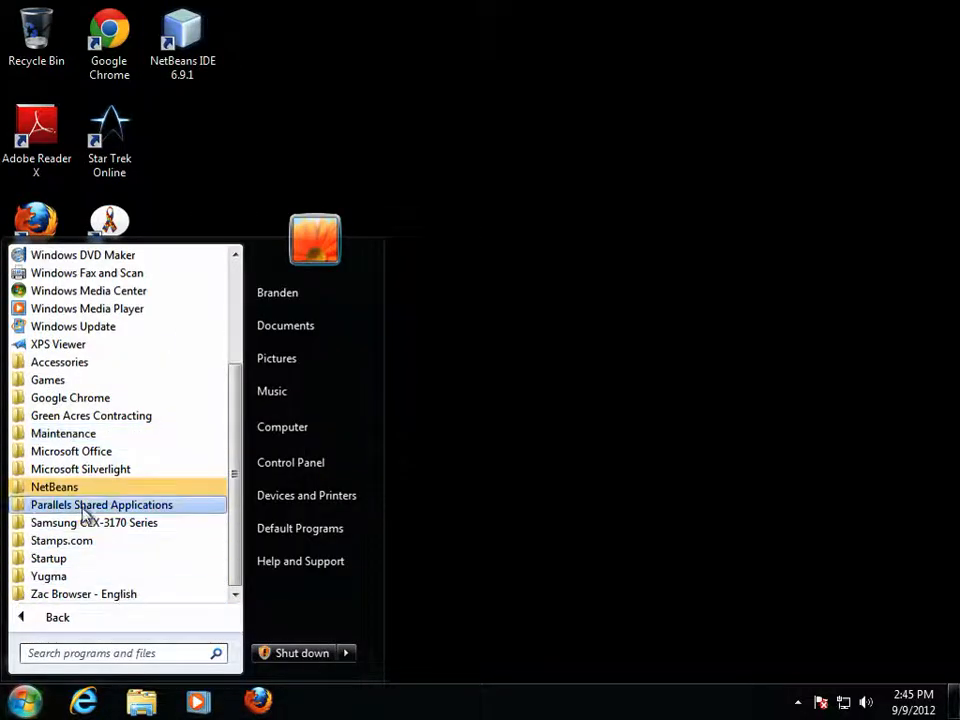
{"action": "left_click", "coordinate": [57, 487]}
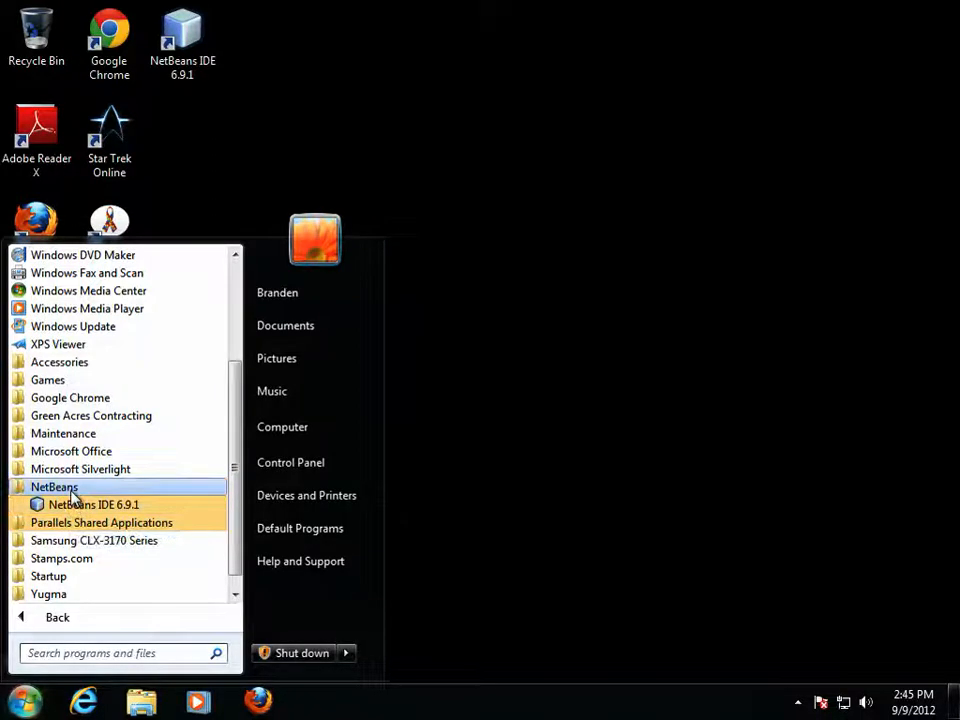
{"action": "left_click", "coordinate": [70, 489]}
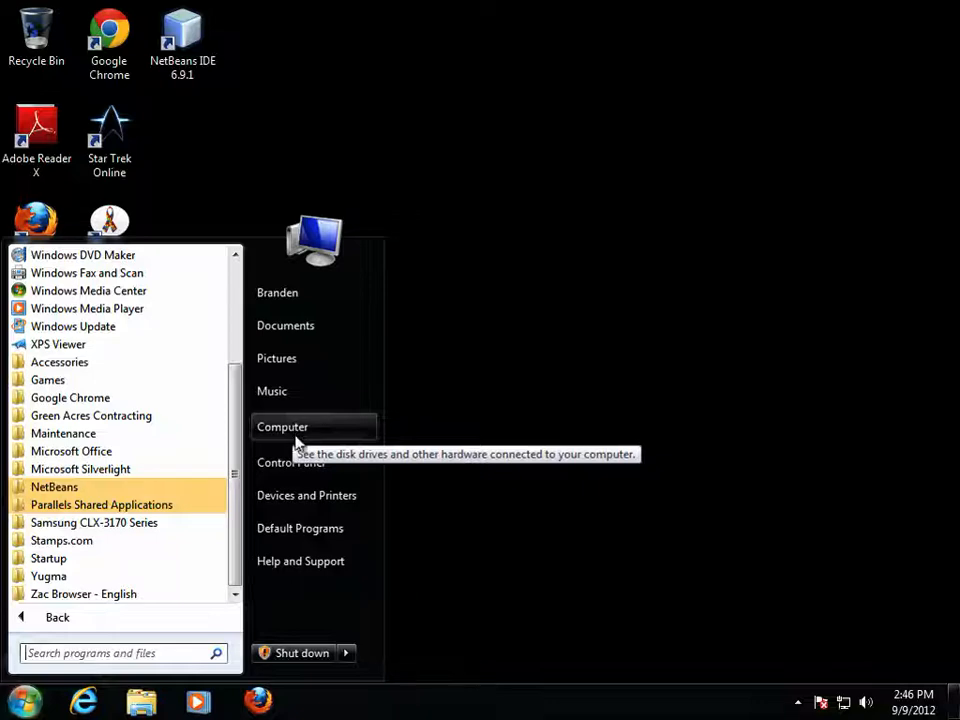
- Check the Java 7 Update 7 and JDK 7 Update 7 entries in Programs and Features, then close it
{"action": "left_click", "coordinate": [318, 468]}
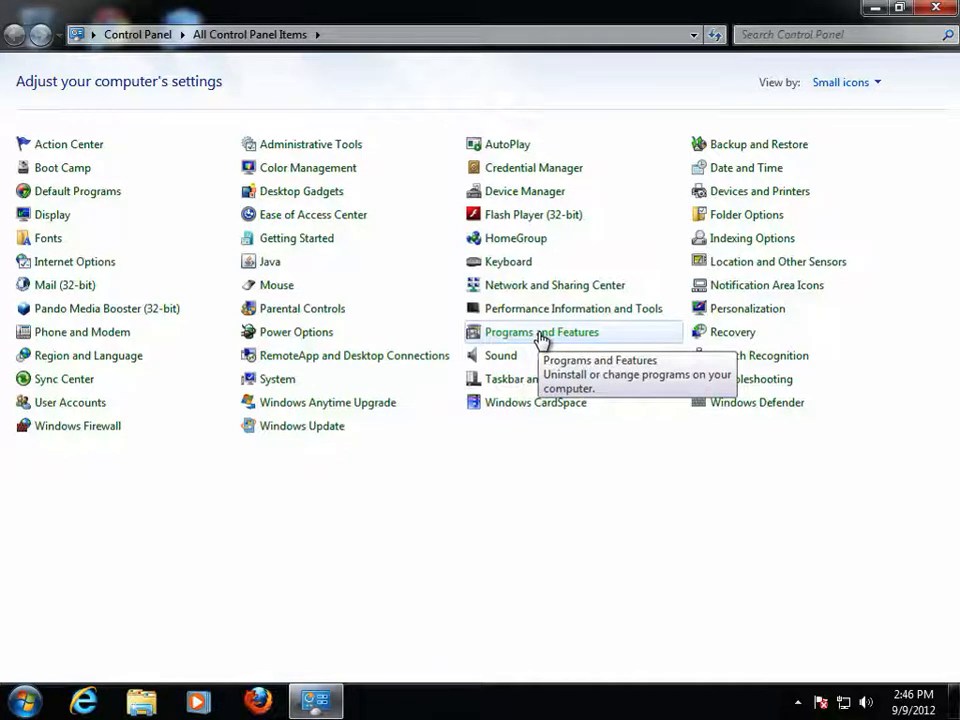
{"action": "left_click", "coordinate": [540, 337]}
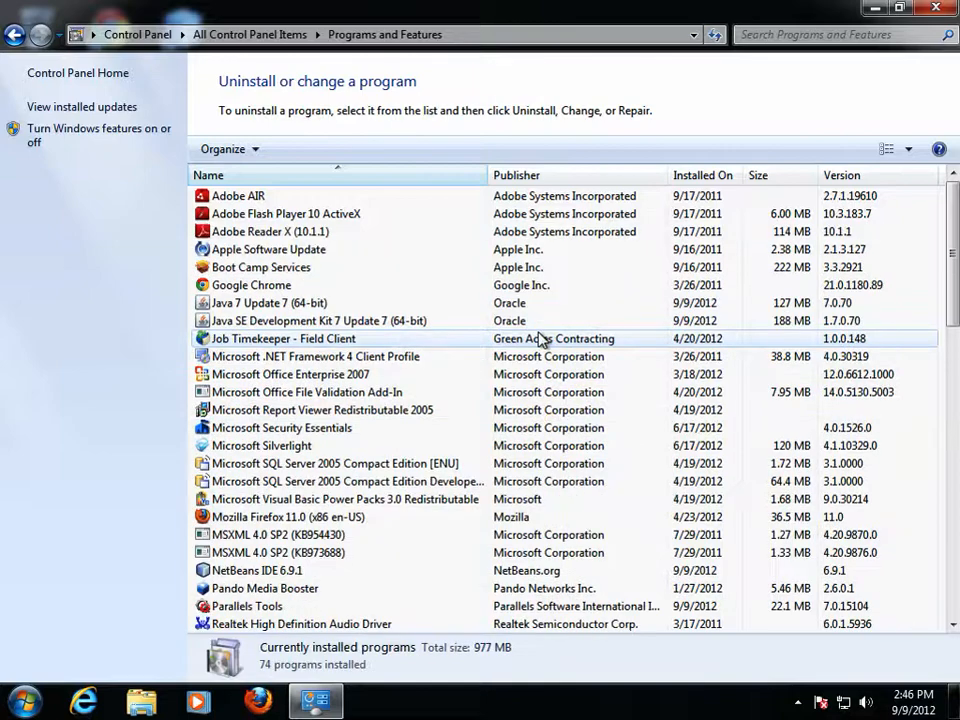
{"action": "left_click", "coordinate": [253, 314]}
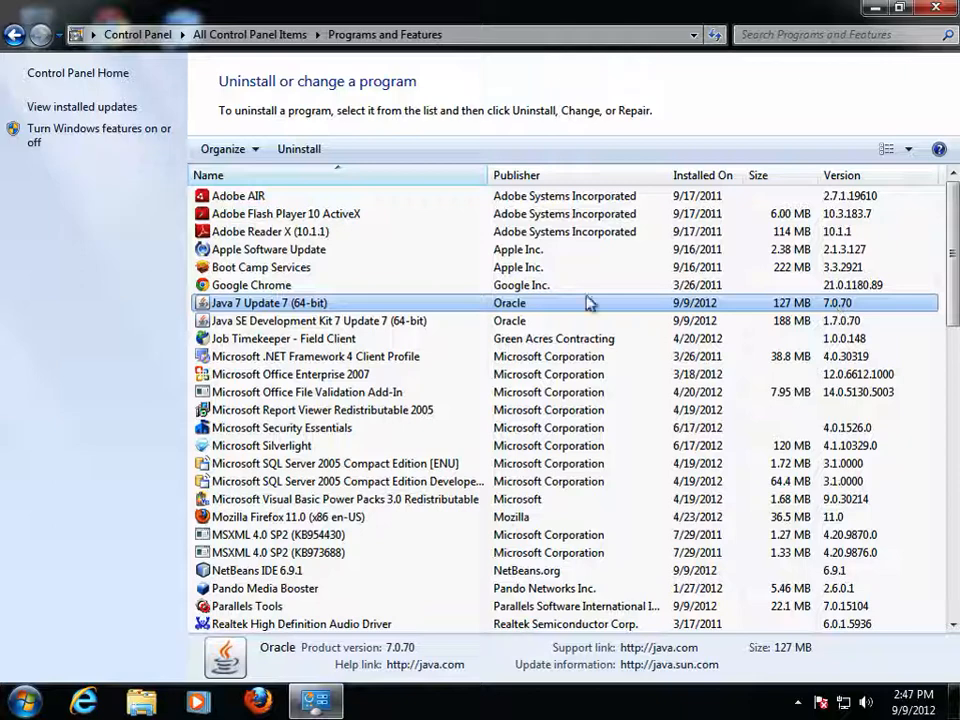
{"action": "left_click", "coordinate": [212, 320]}
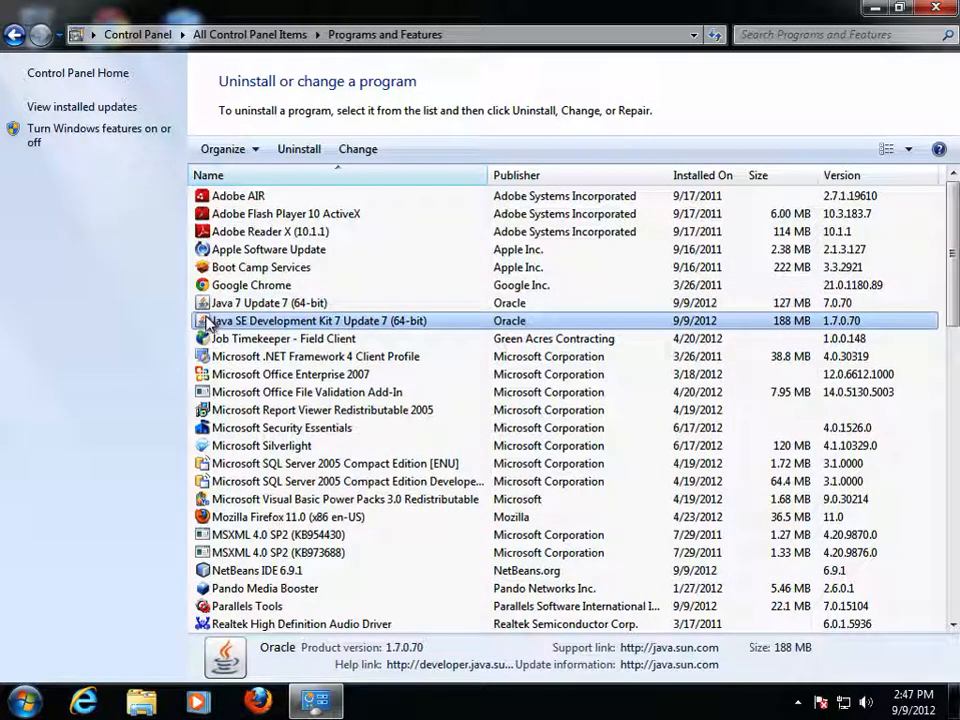
{"action": "left_click", "coordinate": [350, 304]}
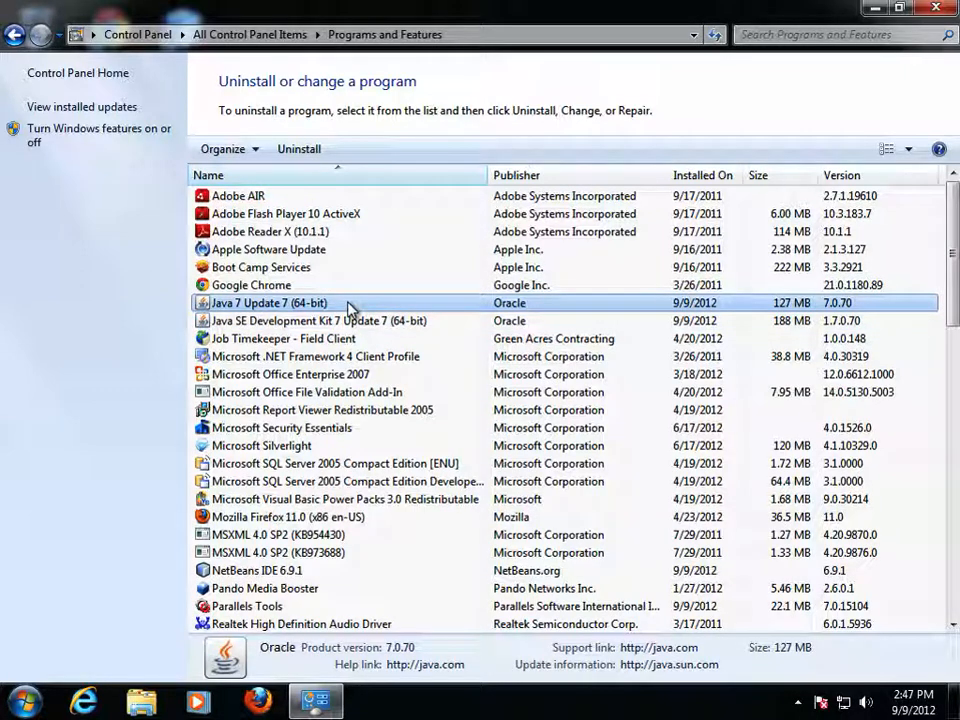
{"action": "left_click", "coordinate": [355, 322]}
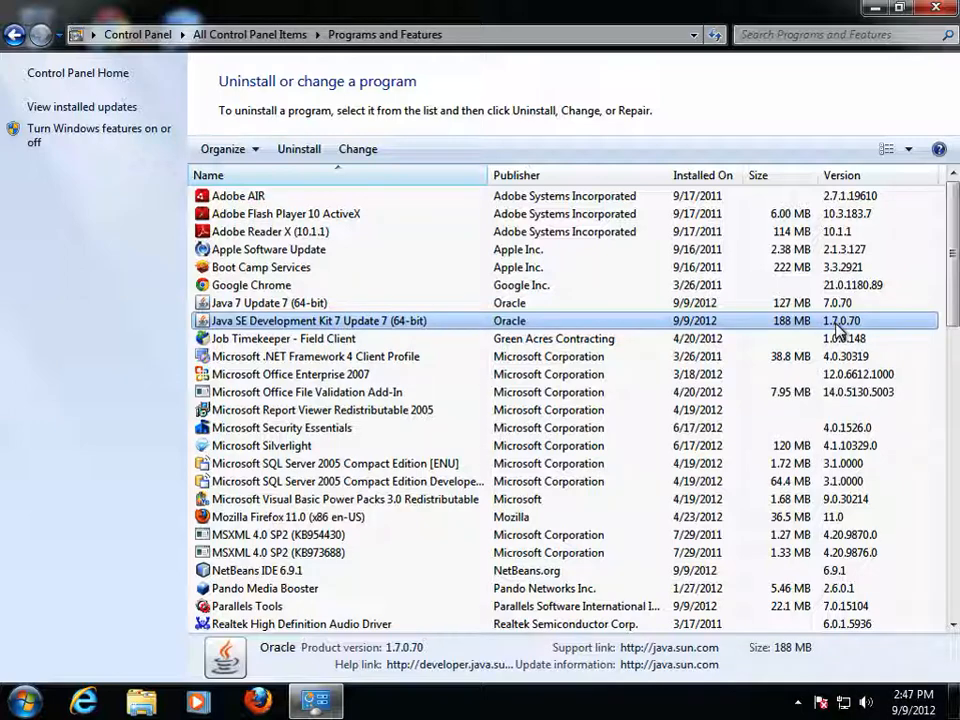
{"action": "left_click", "coordinate": [933, 8]}
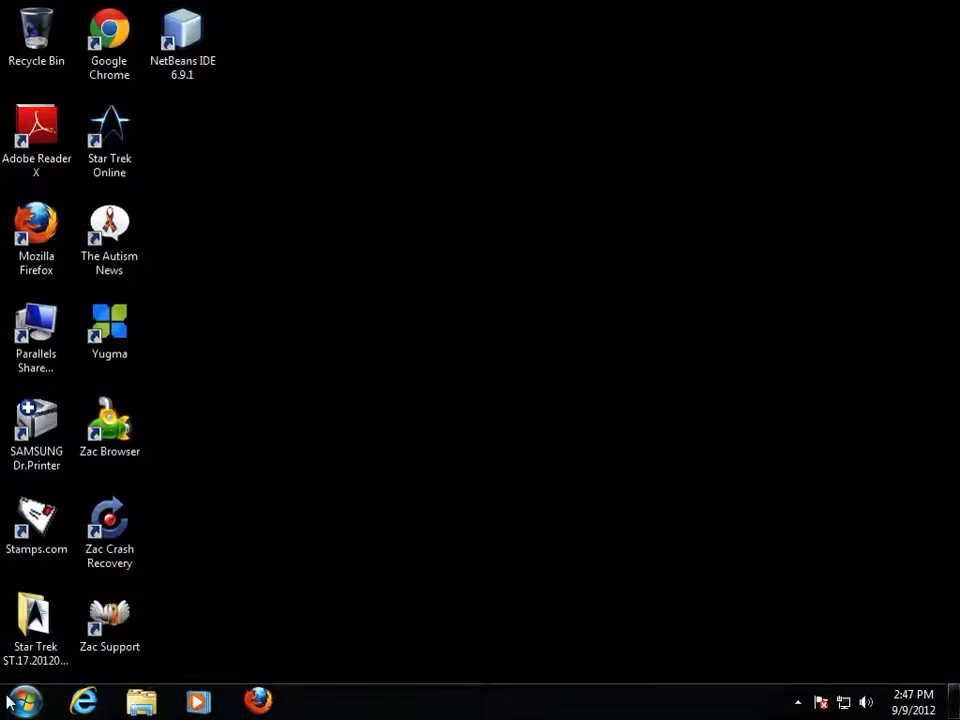
- Browse from Computer to C:\Program Files\Java and inspect the jdk1.7.0_07 folder's infotip
{"action": "left_click", "coordinate": [10, 702]}
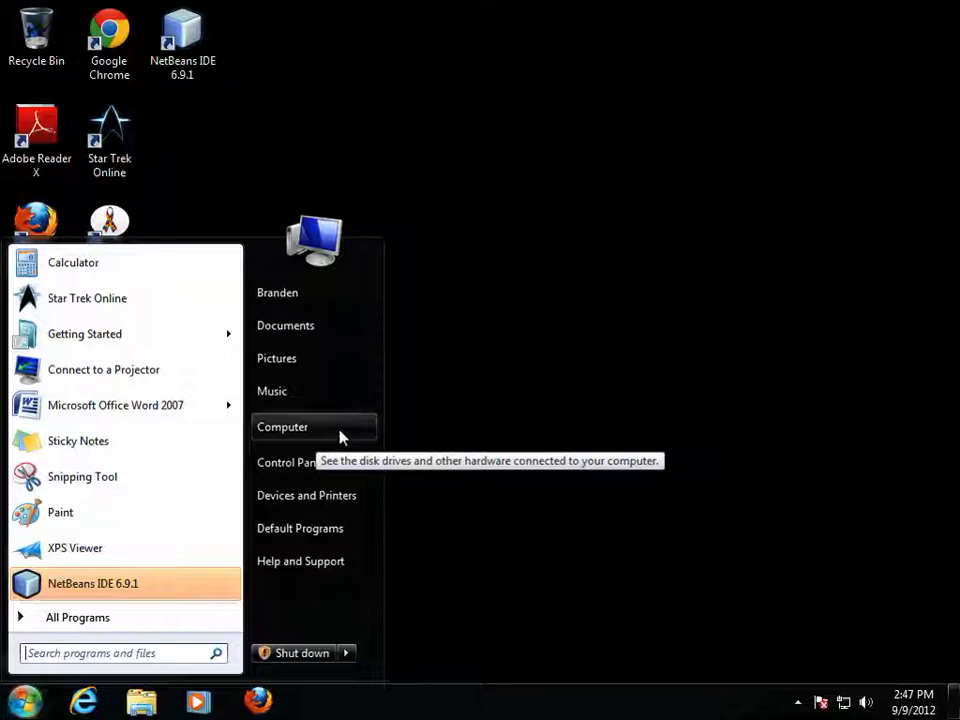
{"action": "key", "text": "super+e"}
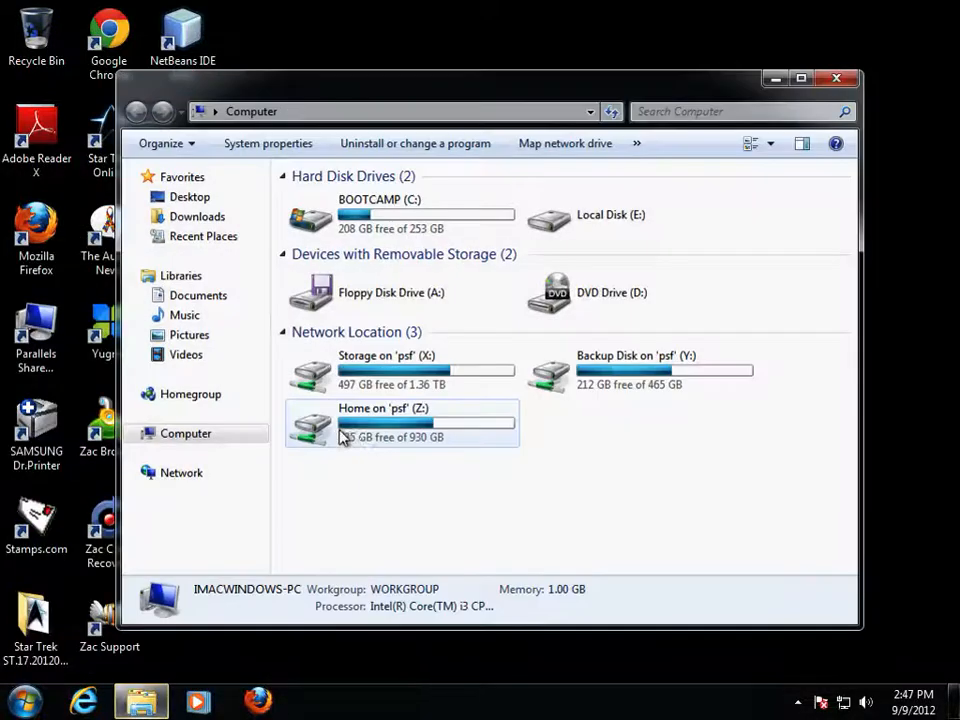
{"action": "left_click", "coordinate": [357, 218]}
{"action": "double_click", "coordinate": [357, 218]}
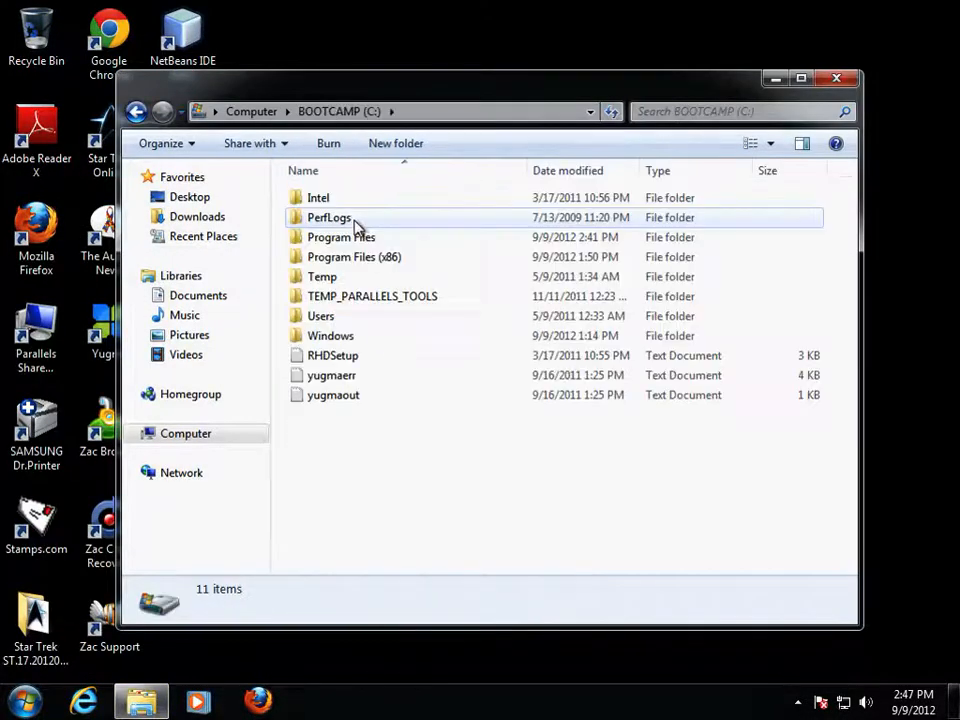
{"action": "double_click", "coordinate": [347, 242]}
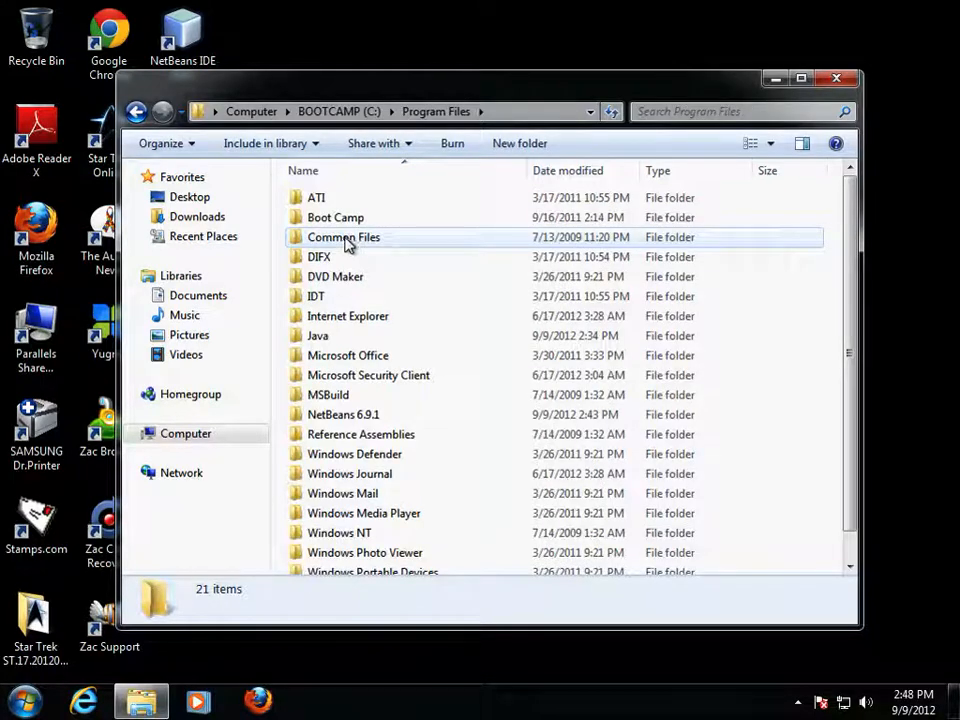
{"action": "double_click", "coordinate": [364, 338]}
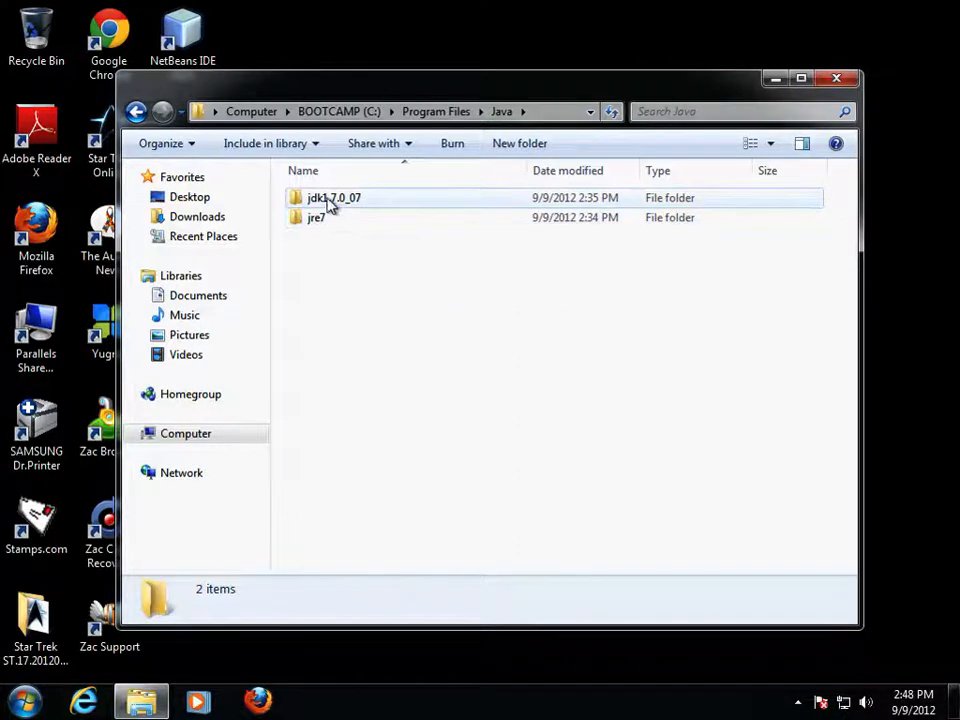
{"action": "mouse_move", "coordinate": [334, 208]}
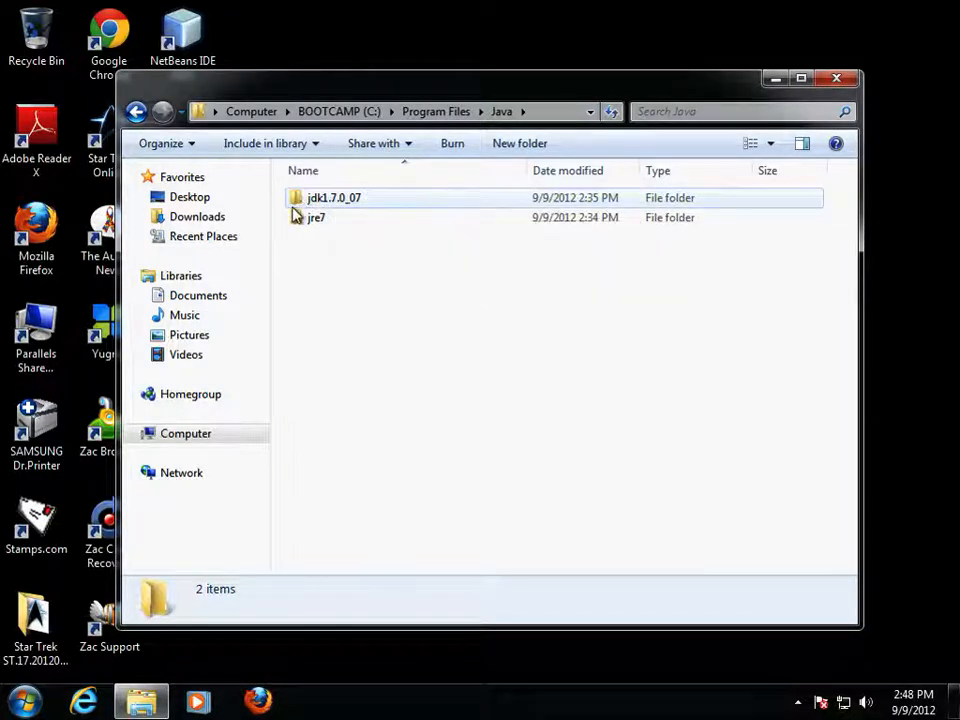
- Close the Explorer window showing C:\Program Files\Java
{"action": "left_click", "coordinate": [838, 80]}
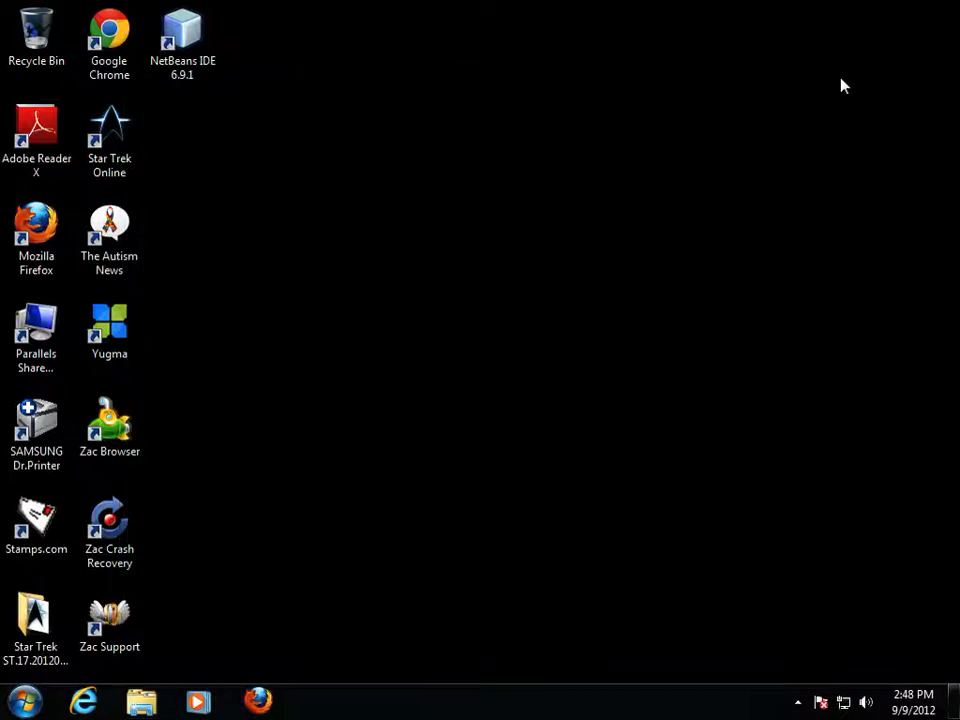